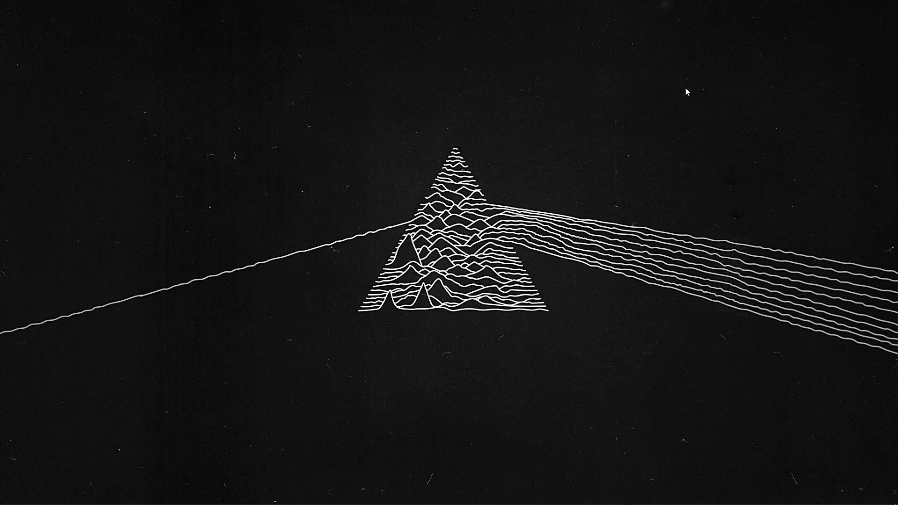
# Step: Launch the web version of Photoshop from the Creative Cloud Desktop list of web apps
pyautogui.moveTo(770, 468)
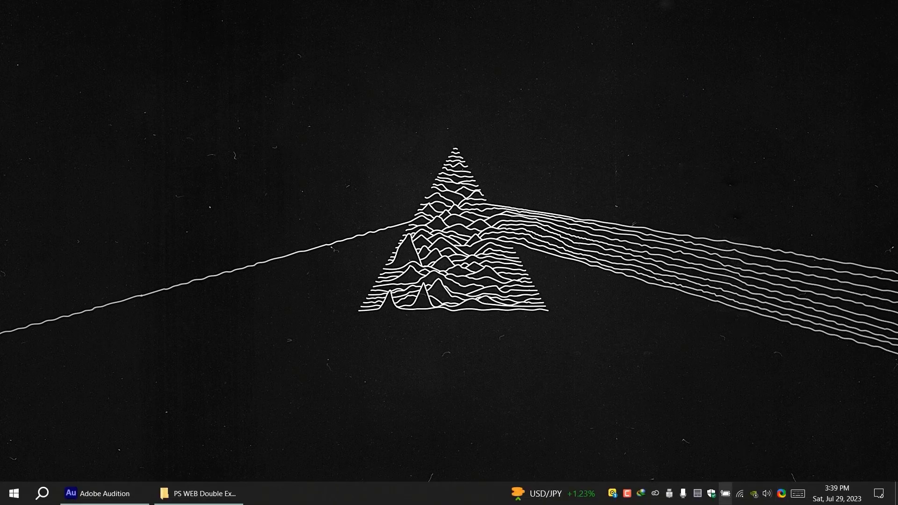
pyautogui.click(655, 497)
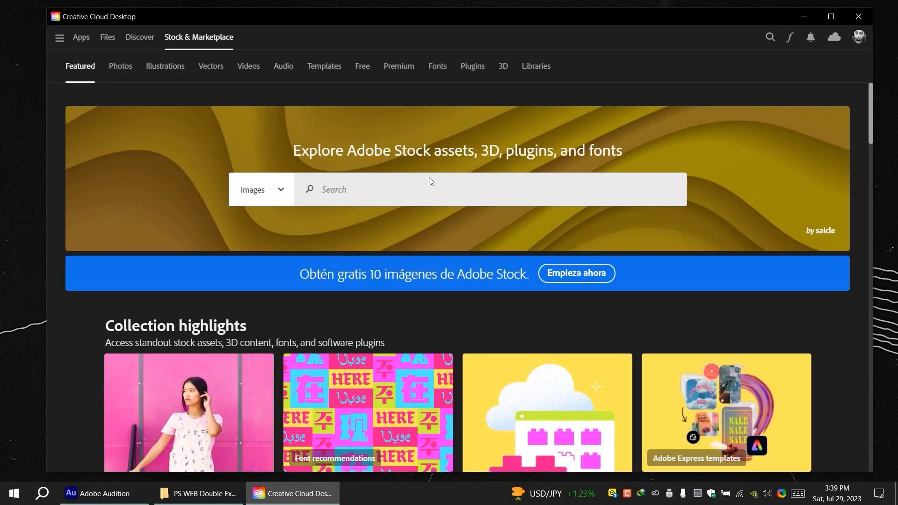
pyautogui.click(80, 37)
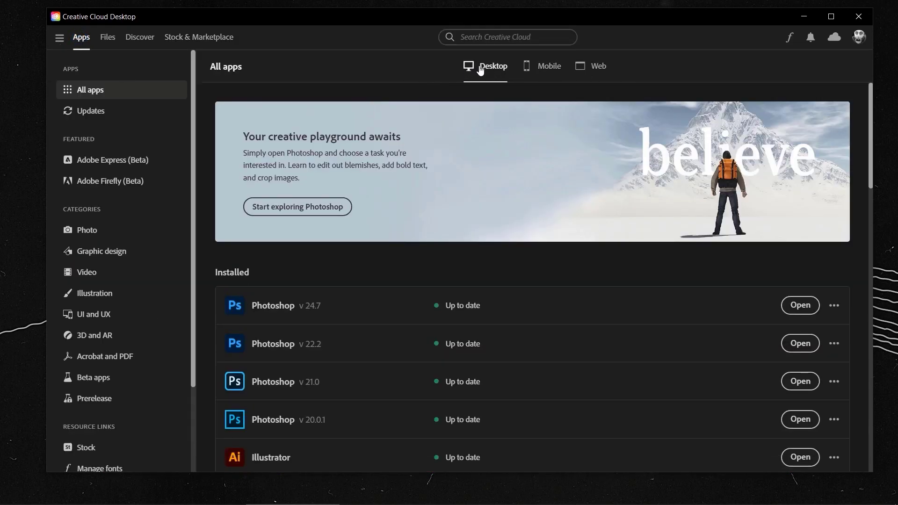
pyautogui.click(593, 65)
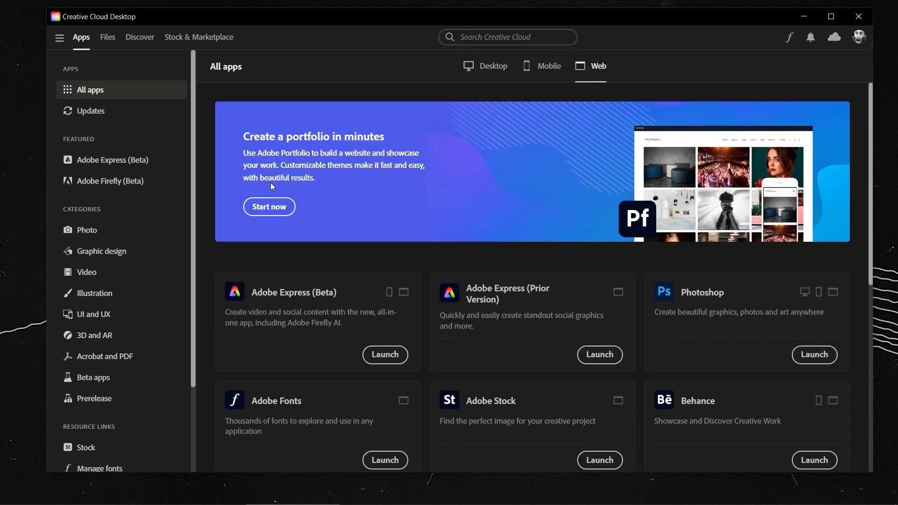
pyautogui.scroll(-8, 311, 262)
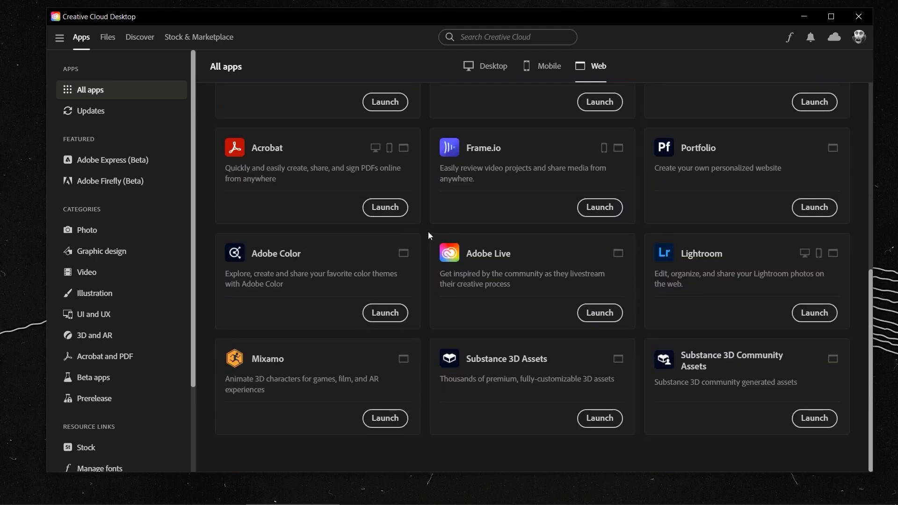
pyautogui.scroll(7, 424, 226)
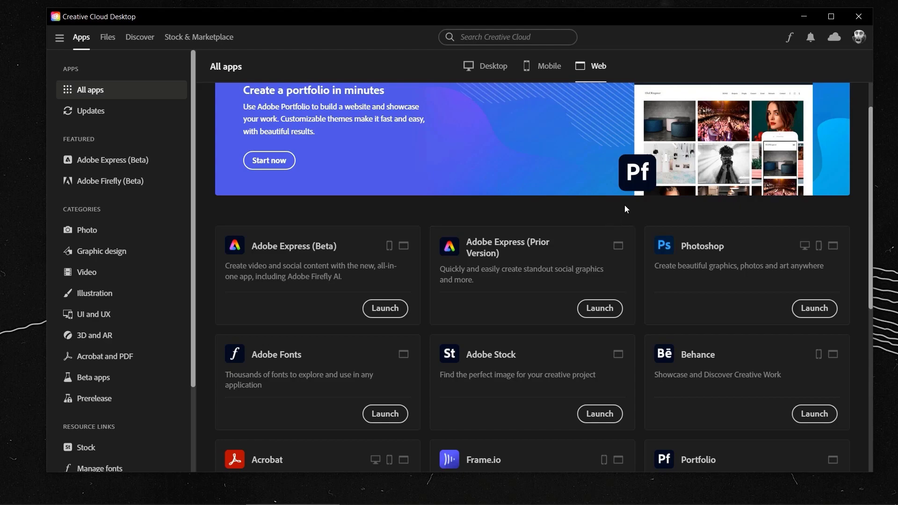
pyautogui.click(816, 308)
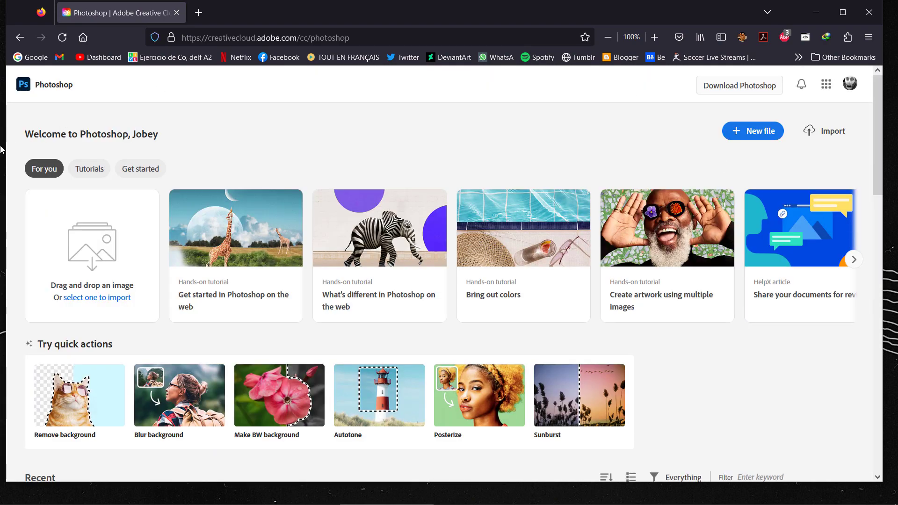
pyautogui.scroll(-4, 839, 209)
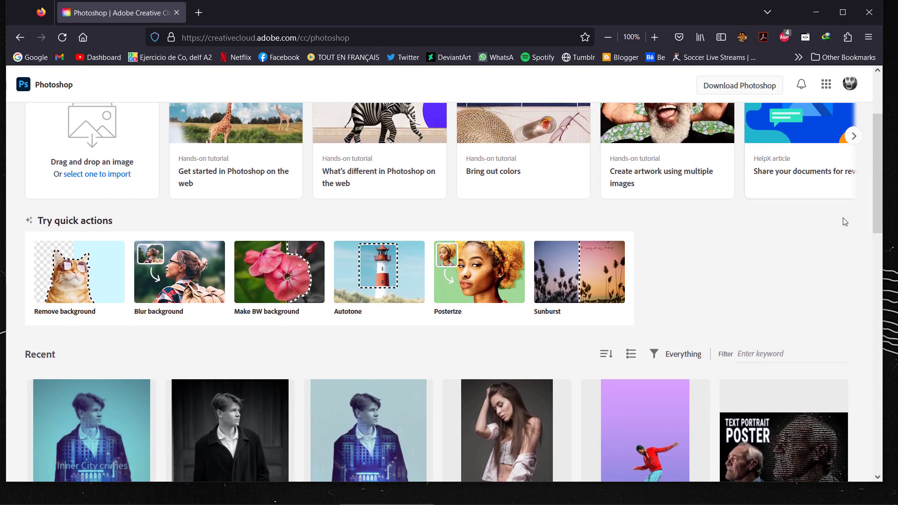
pyautogui.scroll(4, 838, 209)
pyautogui.press('F5')
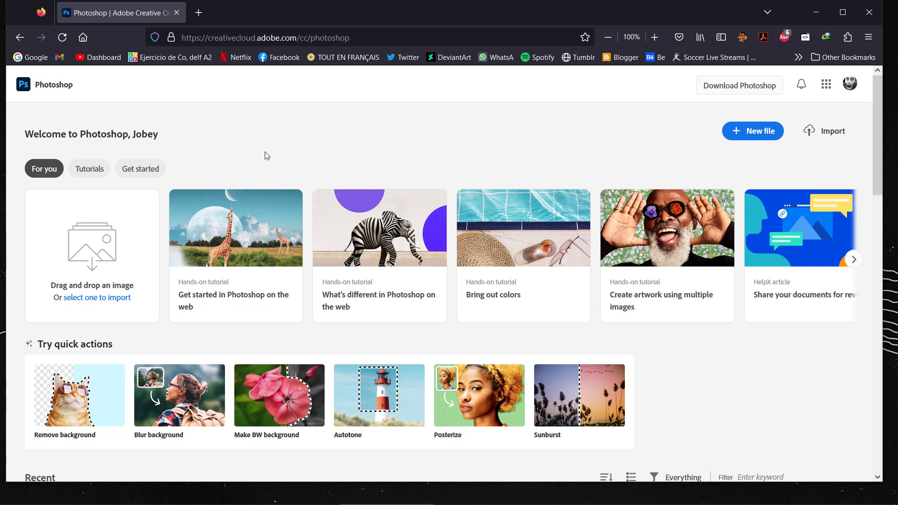
pyautogui.click(854, 260)
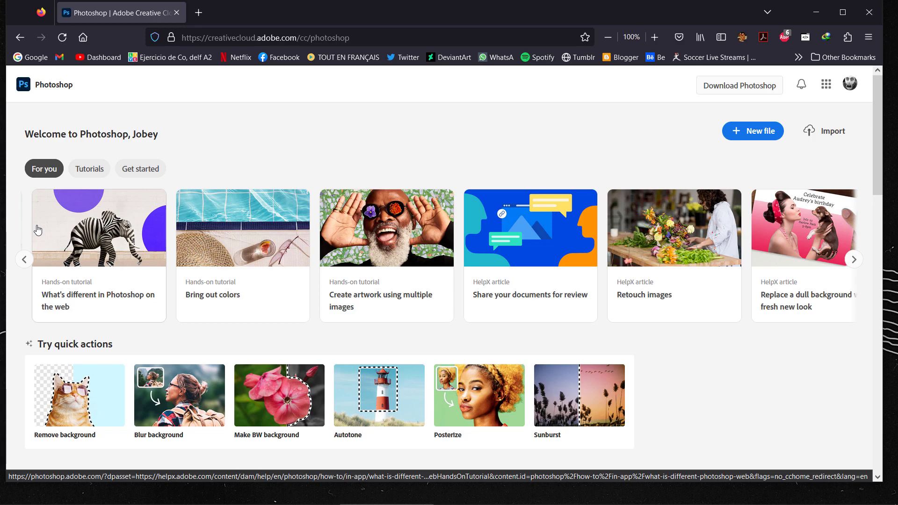
pyautogui.click(25, 259)
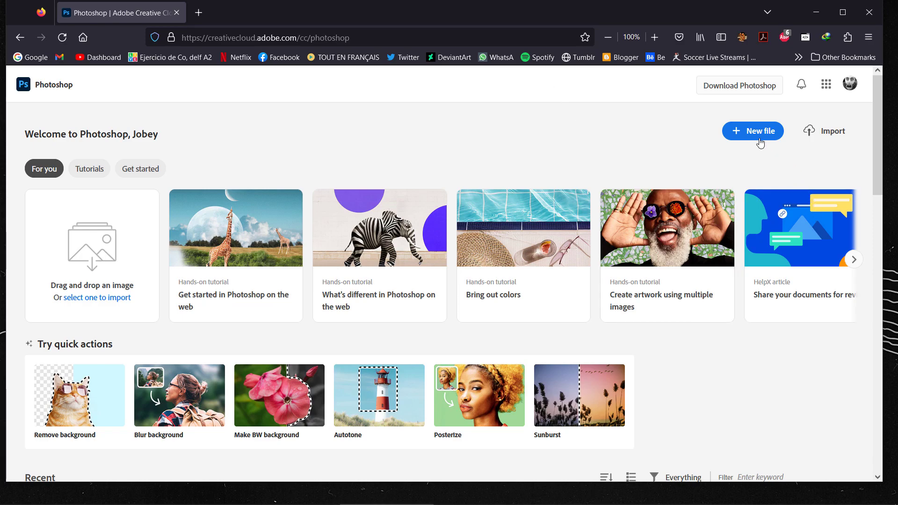
# Step: Import the portrait photo r0m0_4-4iPLjq2ZNUU-unsplash.jpg from the PS WEB Double Exposure folder as a new document
pyautogui.click(831, 135)
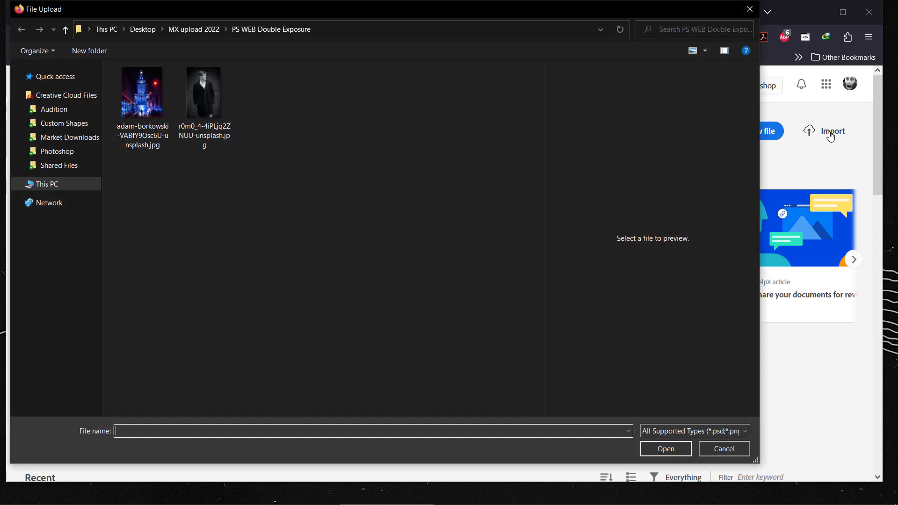
pyautogui.click(234, 126)
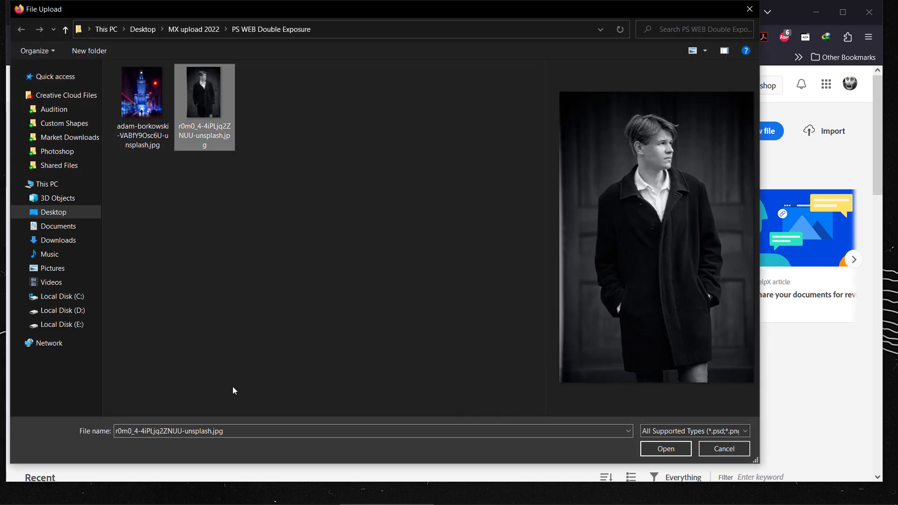
pyautogui.click(669, 449)
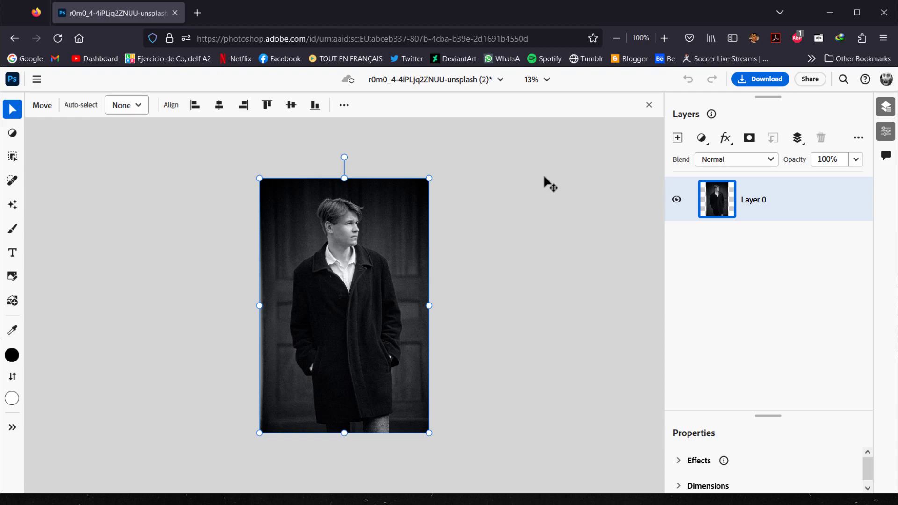
pyautogui.press('b')
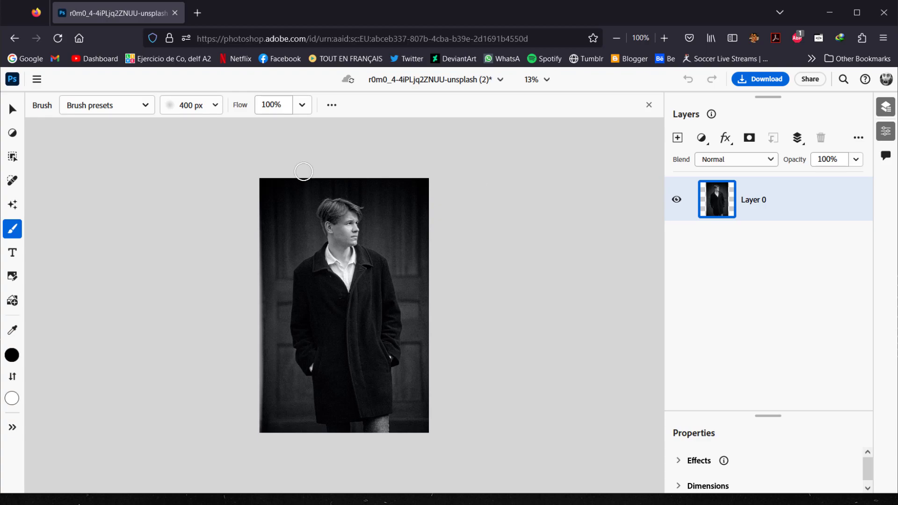
pyautogui.click(13, 229)
pyautogui.press('g')
pyautogui.click(13, 231)
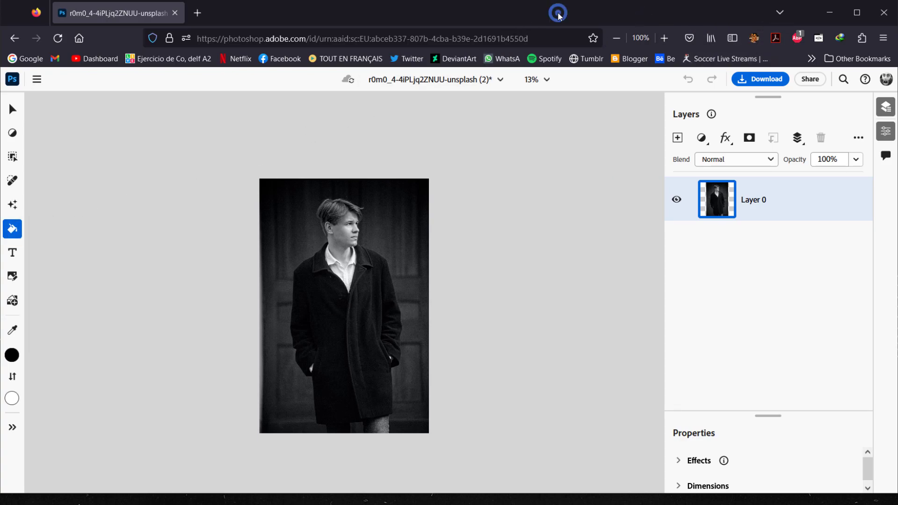
# Step: Crop the lower part of the photo so the canvas measures 2832 by 3456 pixels
pyautogui.press('c')
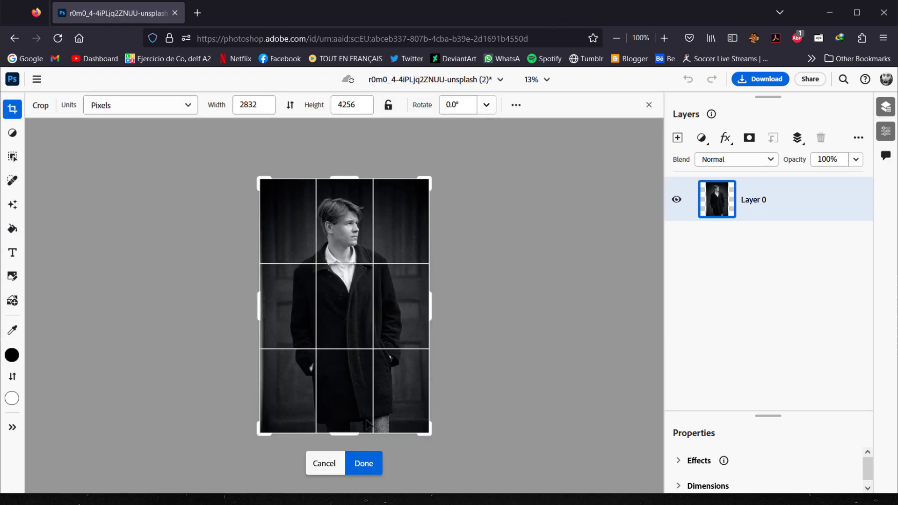
pyautogui.moveTo(351, 432); pyautogui.dragTo(352, 408)
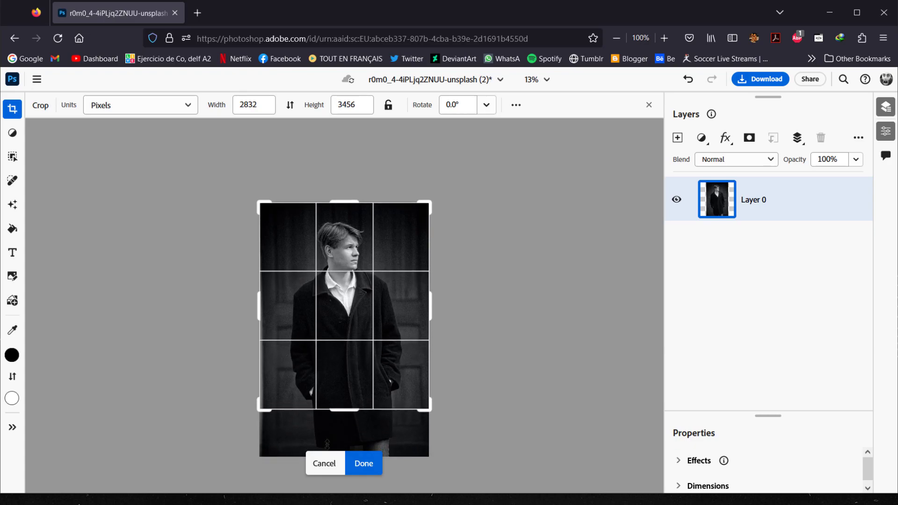
pyautogui.click(363, 463)
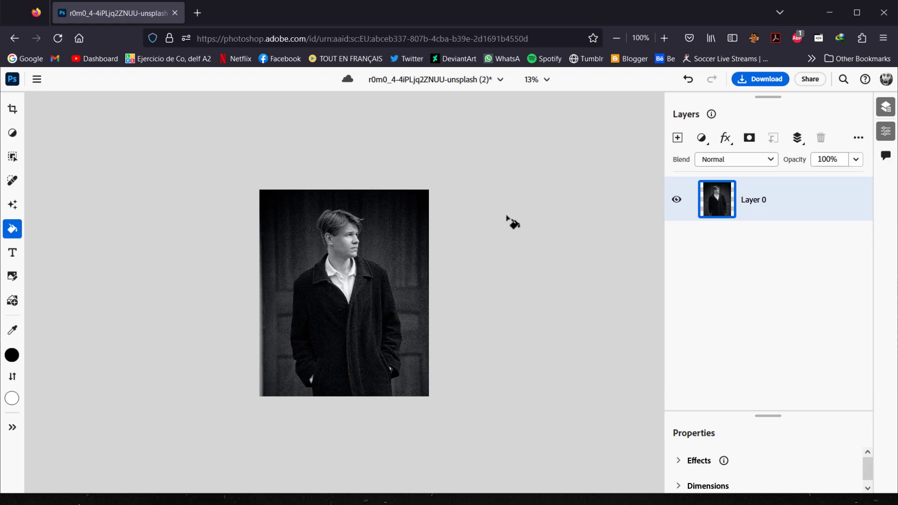
pyautogui.hotkey('ctrl', '0')
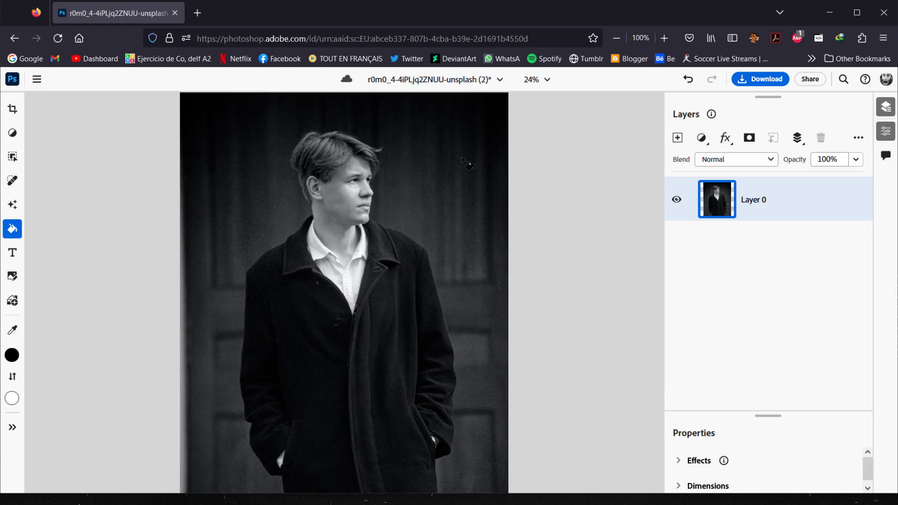
# Step: Show the expanded tool options and select the man automatically with Select subject
pyautogui.press('v')
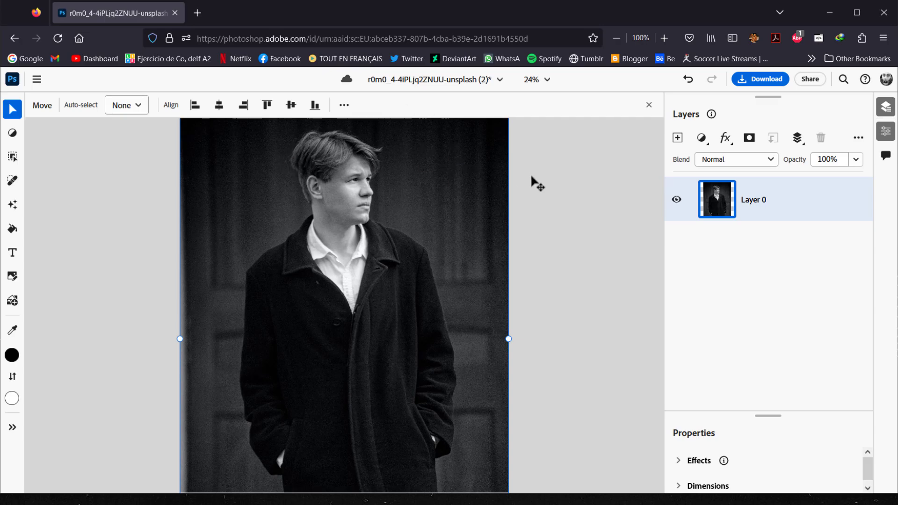
pyautogui.click(650, 106)
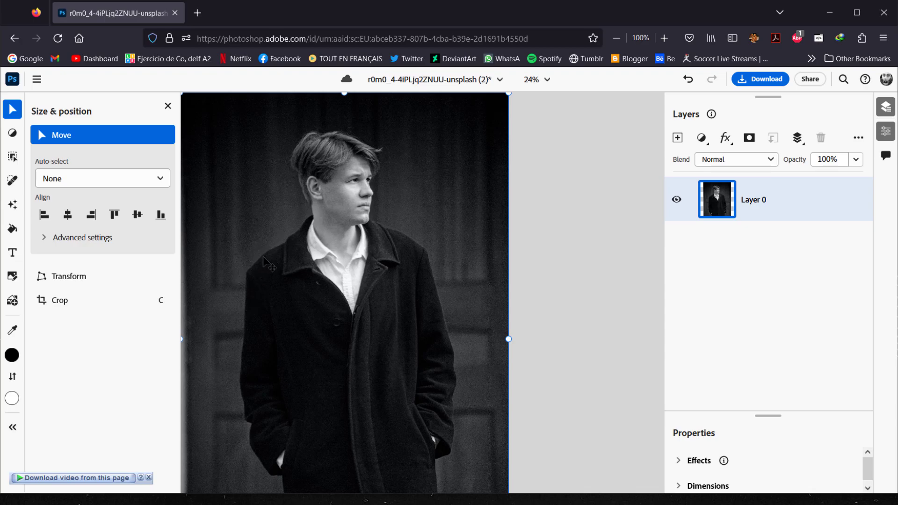
pyautogui.click(31, 155)
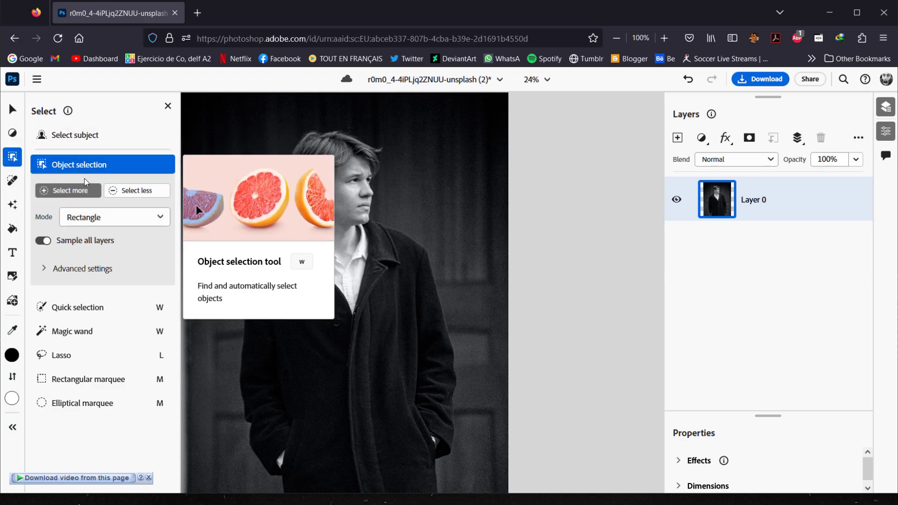
pyautogui.click(70, 190)
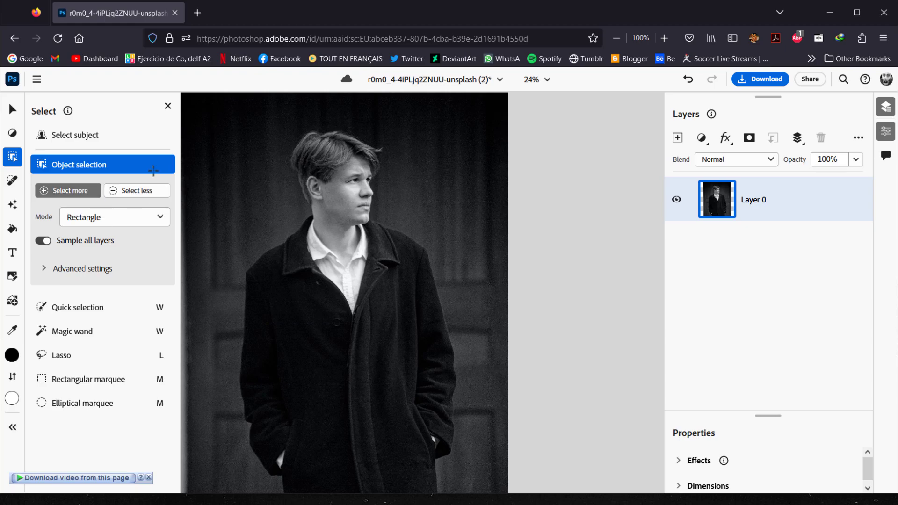
pyautogui.click(68, 136)
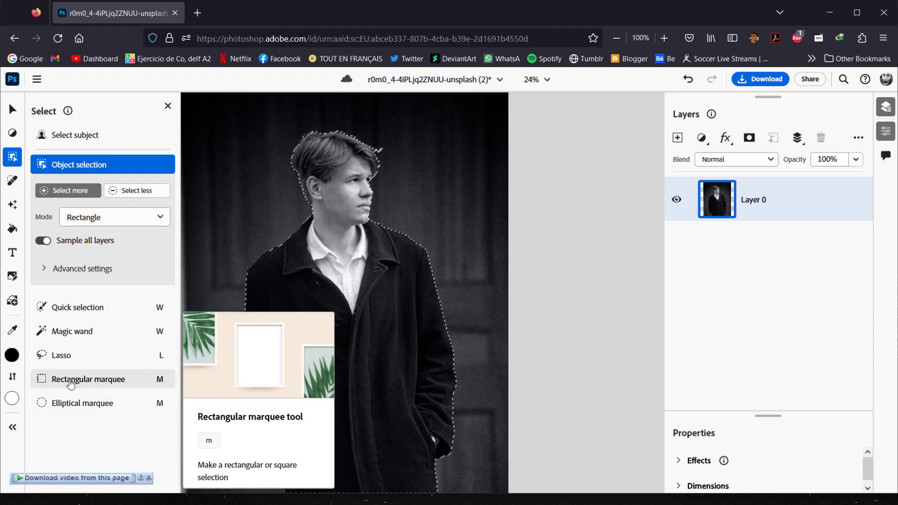
# Step: Open Refine edge for the selection of the man from the Elliptical marquee's advanced settings
pyautogui.click(81, 403)
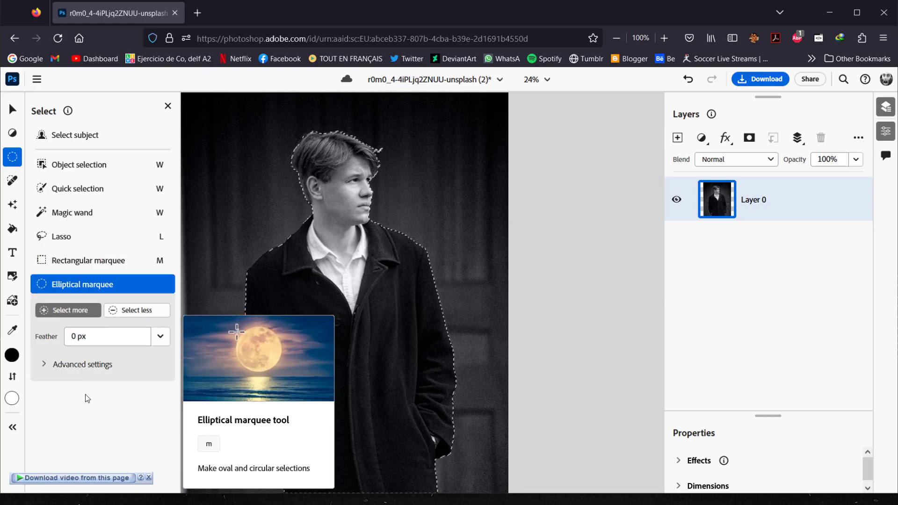
pyautogui.click(70, 362)
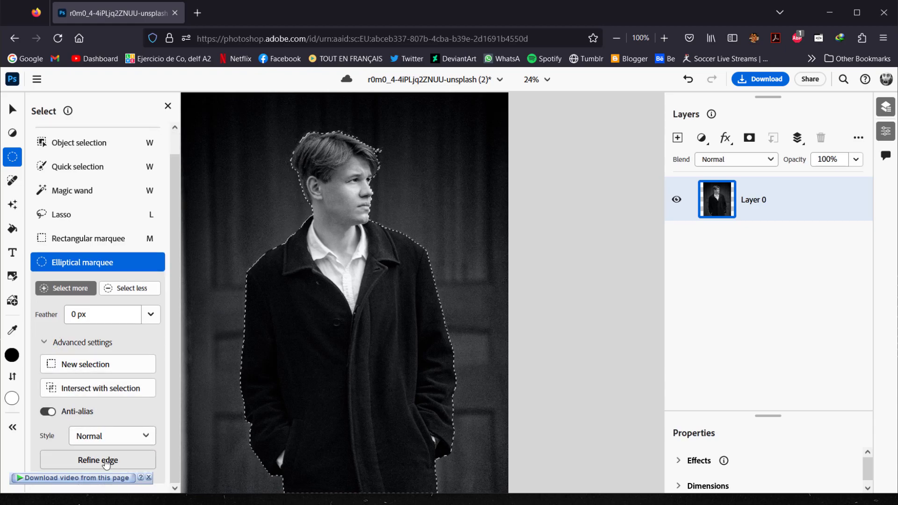
pyautogui.click(84, 461)
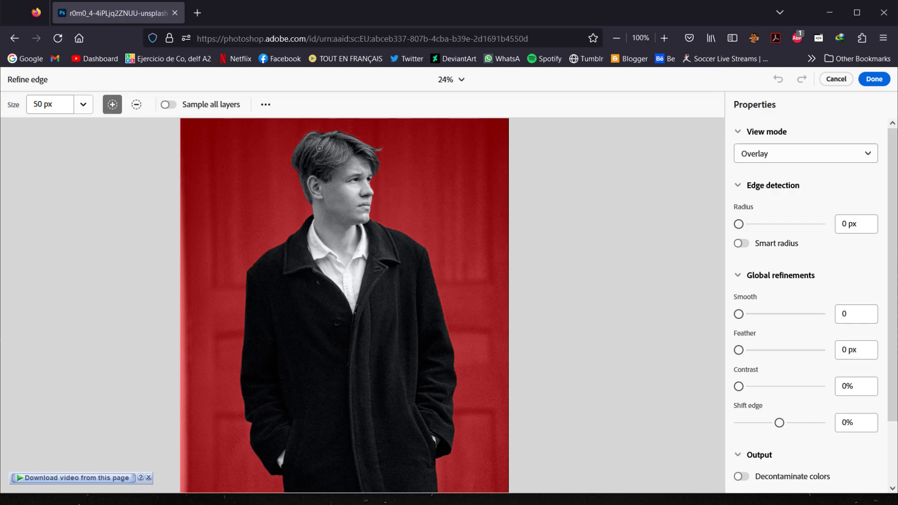
# Step: Turn on Smart radius and set the edge detection radius to 24 px
pyautogui.scroll(3, 320, 148)
pyautogui.press('alt')
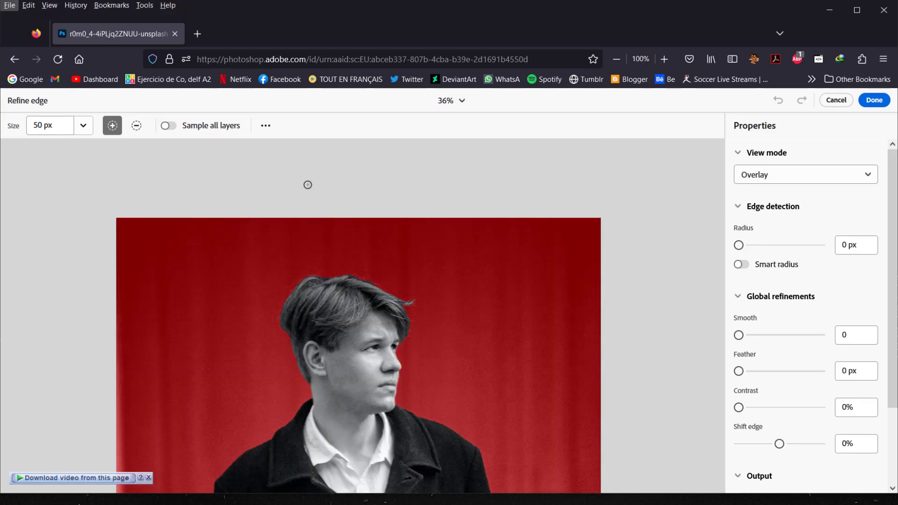
pyautogui.scroll(-2, 308, 185)
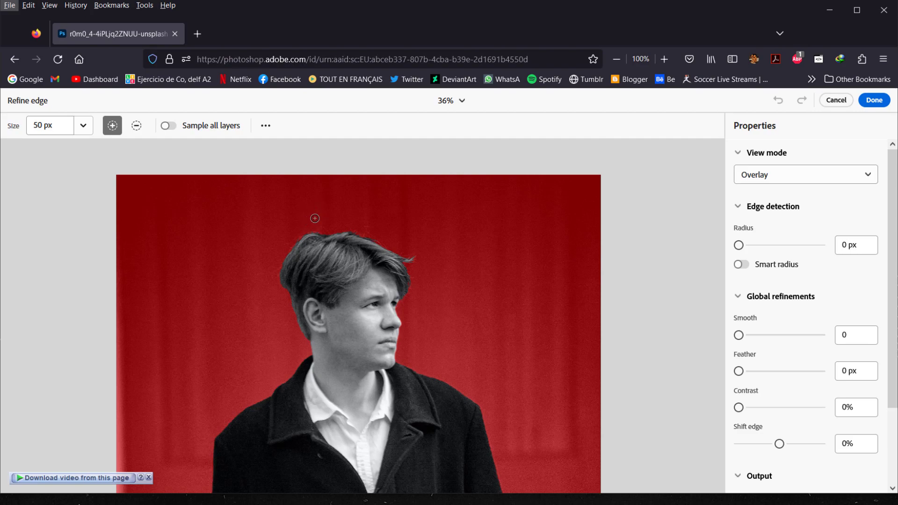
pyautogui.scroll(-4, 317, 217)
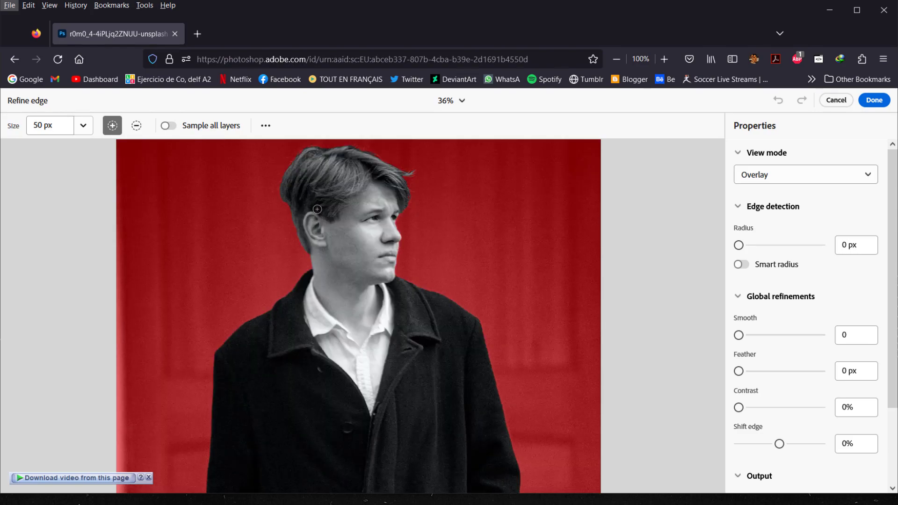
pyautogui.scroll(6, 318, 201)
pyautogui.scroll(-4, 319, 202)
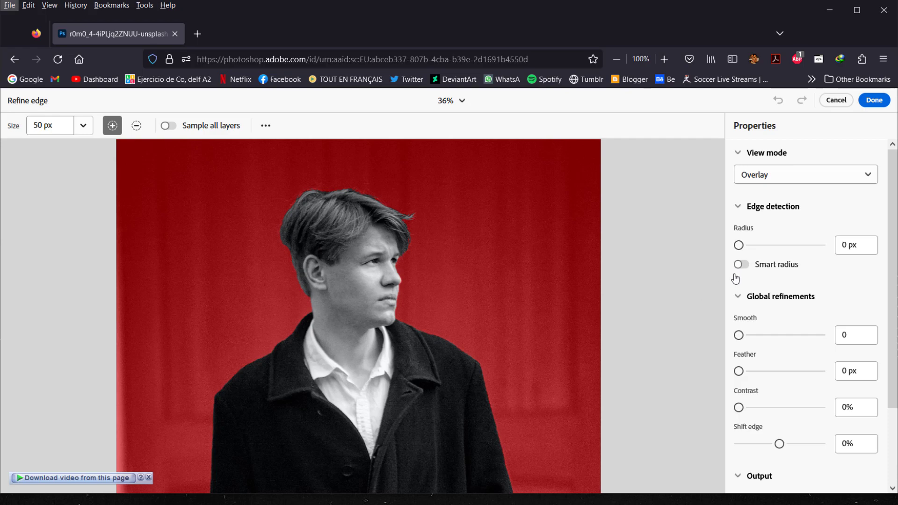
pyautogui.click(742, 244)
pyautogui.moveTo(739, 225); pyautogui.dragTo(747, 225)
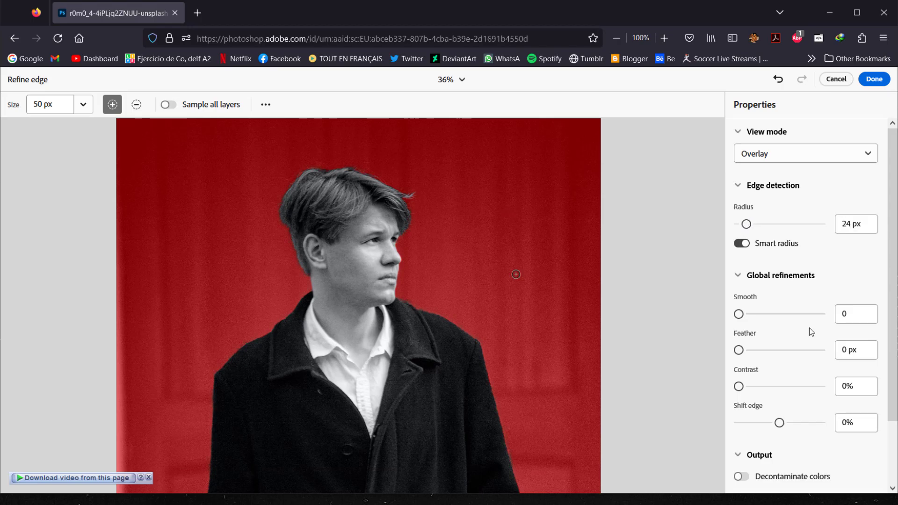
# Step: Set the selection edge's Smooth to 9 and Shift edge to -6%
pyautogui.moveTo(740, 315); pyautogui.dragTo(745, 316)
pyautogui.moveTo(779, 424); pyautogui.dragTo(777, 423)
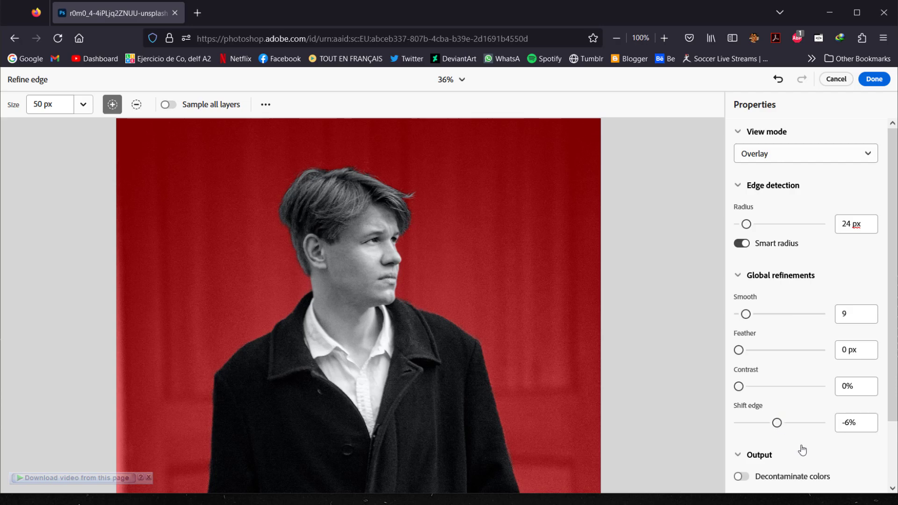
pyautogui.scroll(-3, 803, 450)
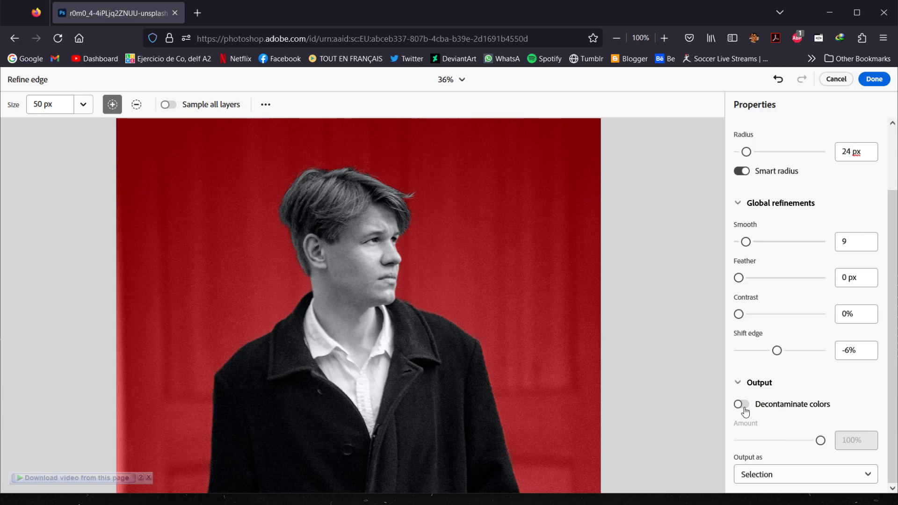
# Step: Turn on Decontaminate colors, set the output to Layer mask and apply the refined edge
pyautogui.click(744, 407)
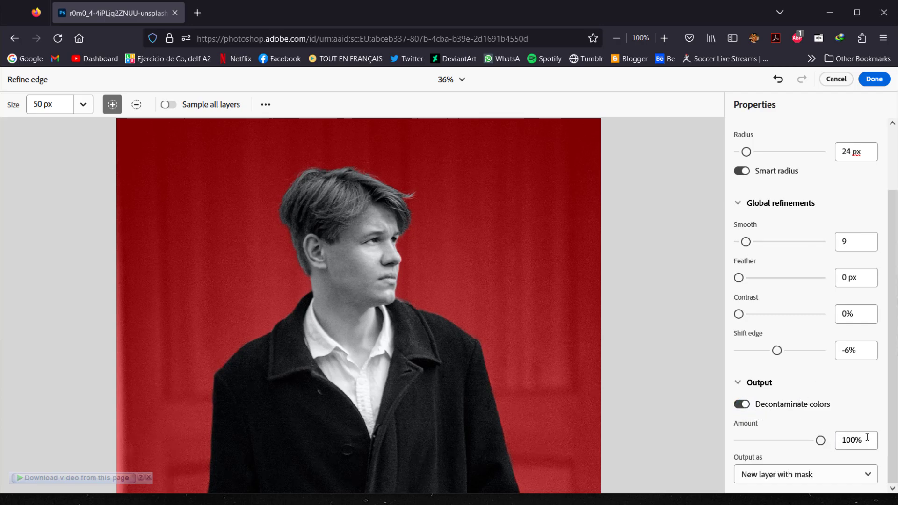
pyautogui.click(811, 474)
pyautogui.click(759, 410)
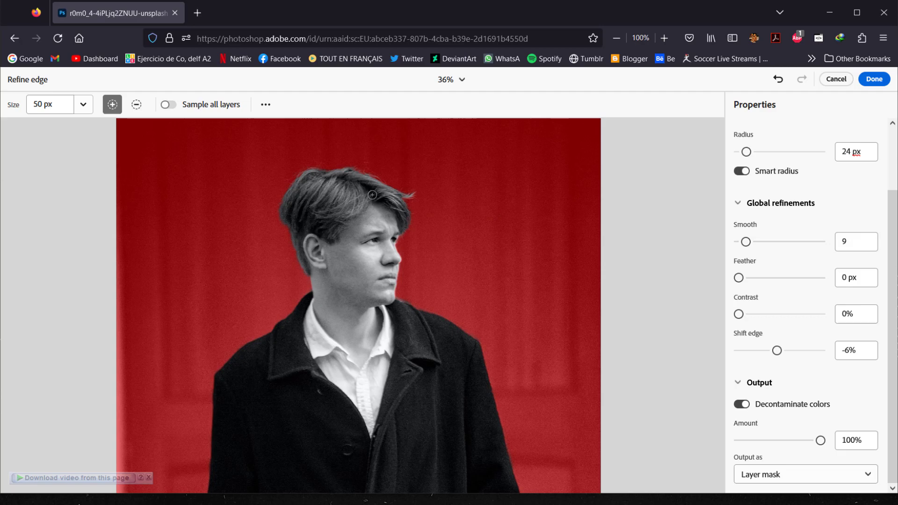
pyautogui.click(873, 79)
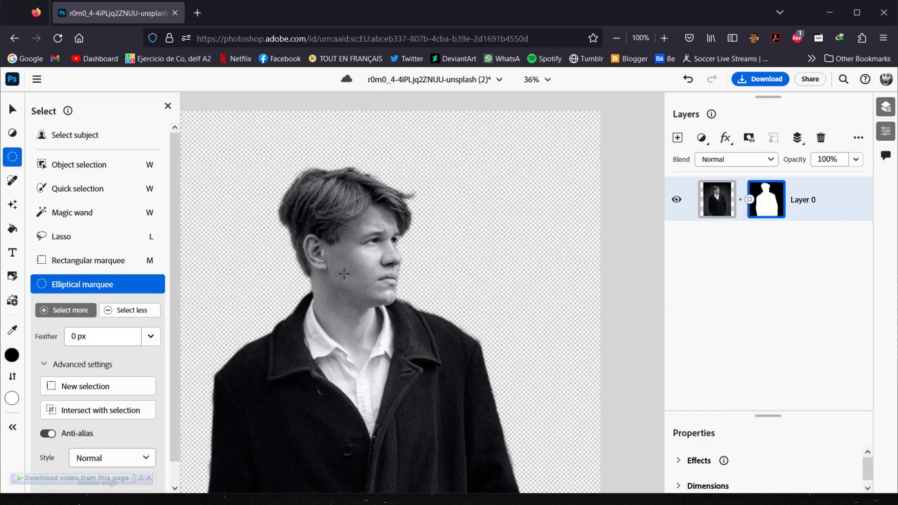
# Step: Inspect the edges of the masked man from the hair down to the coat
pyautogui.scroll(5, 282, 223)
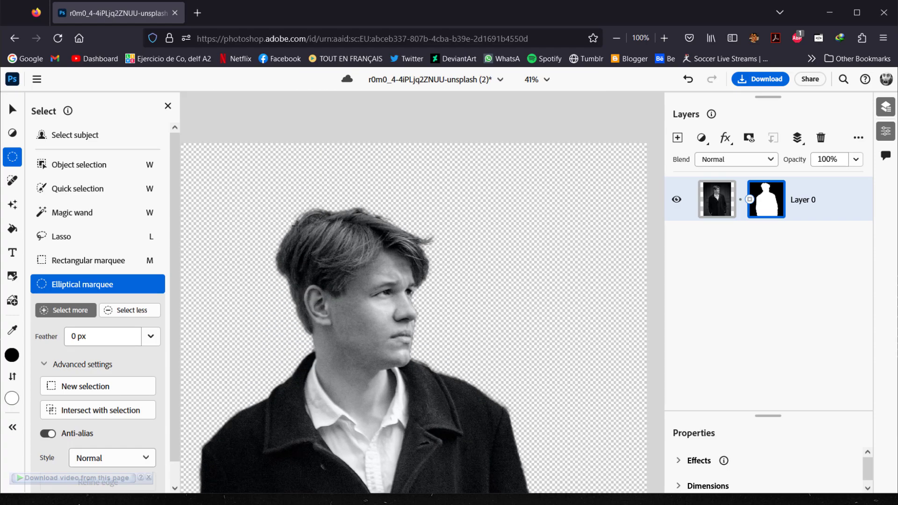
pyautogui.scroll(-2, 287, 247)
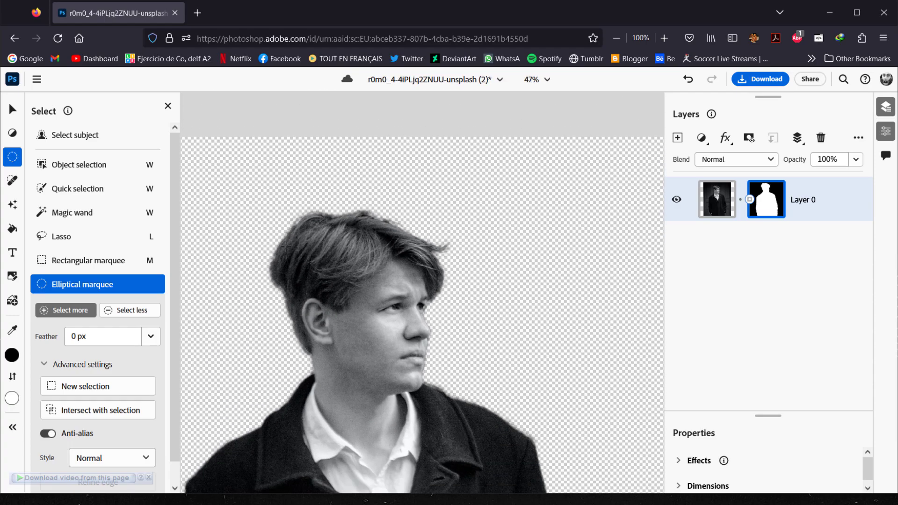
pyautogui.press('alt')
pyautogui.scroll(-5, 287, 240)
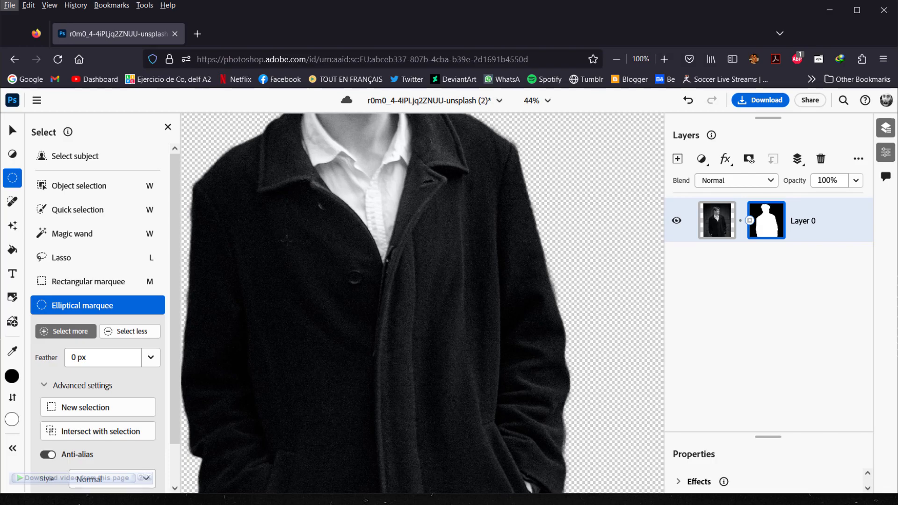
pyautogui.scroll(4, 294, 235)
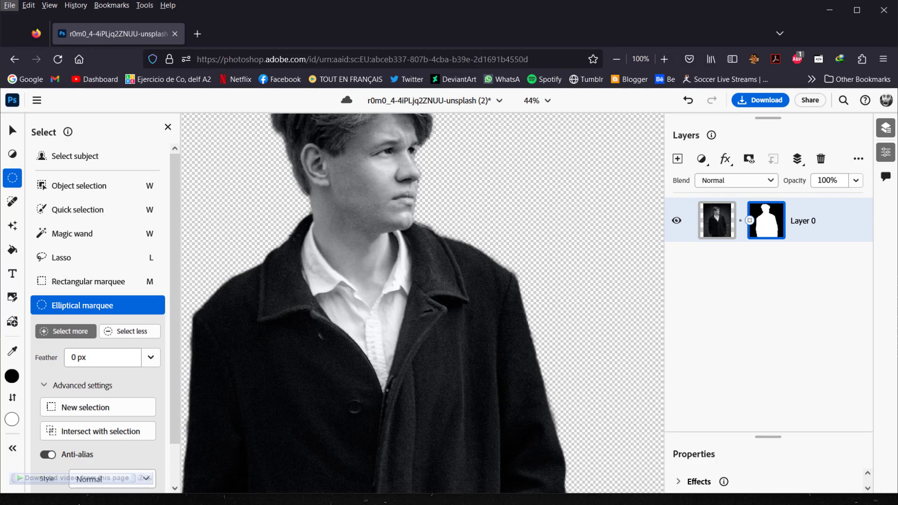
pyautogui.scroll(2, 289, 265)
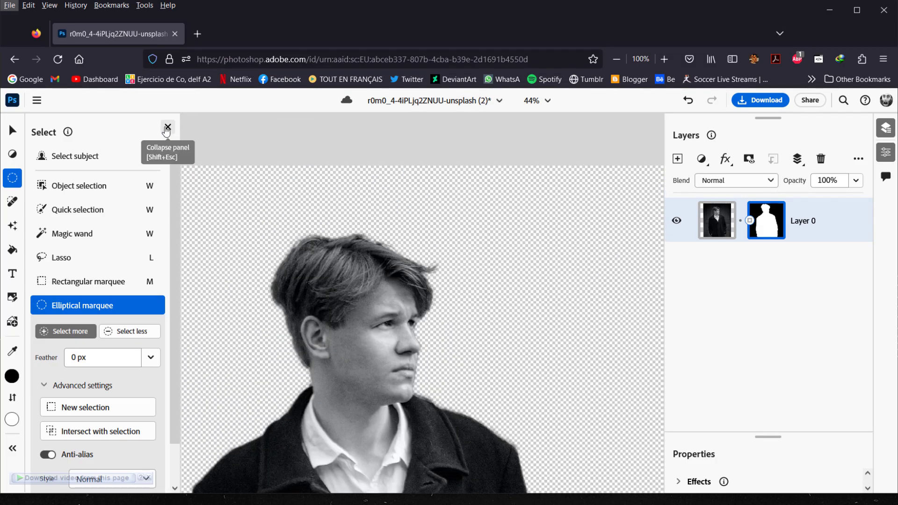
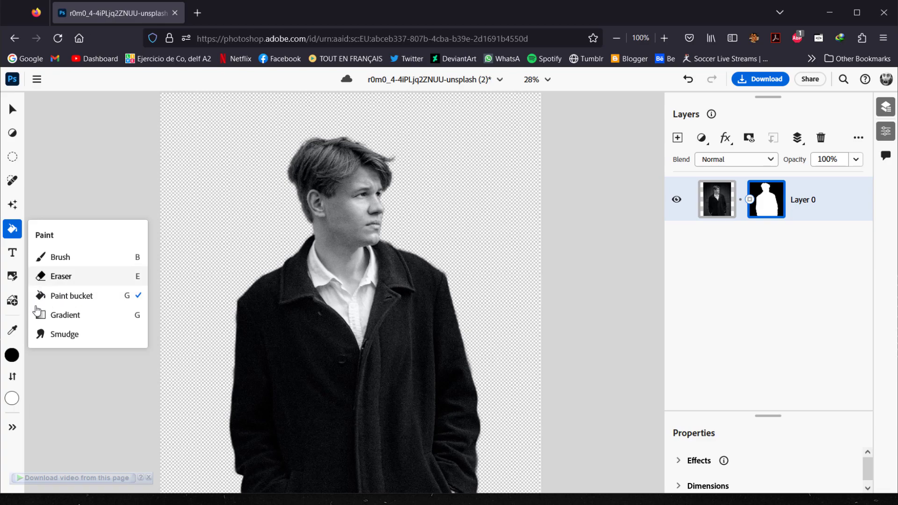
pyautogui.click(12, 355)
pyautogui.click(14, 236)
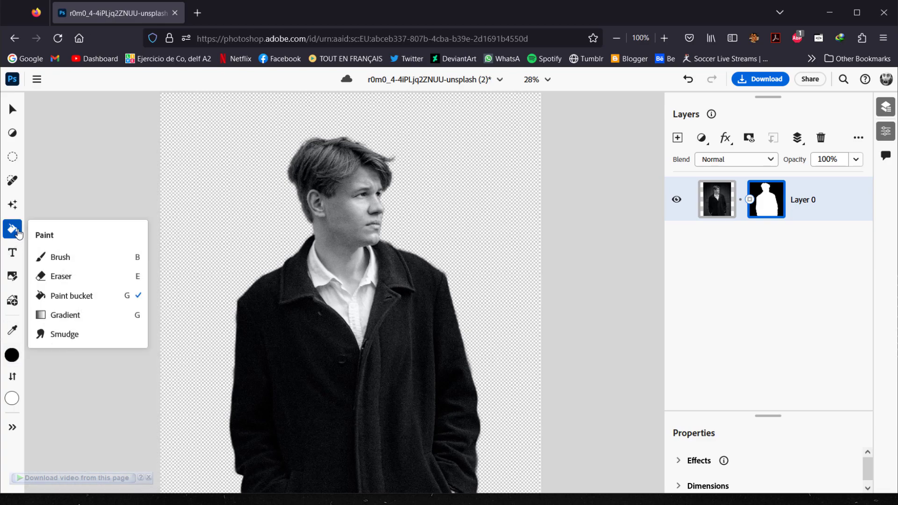
pyautogui.click(73, 297)
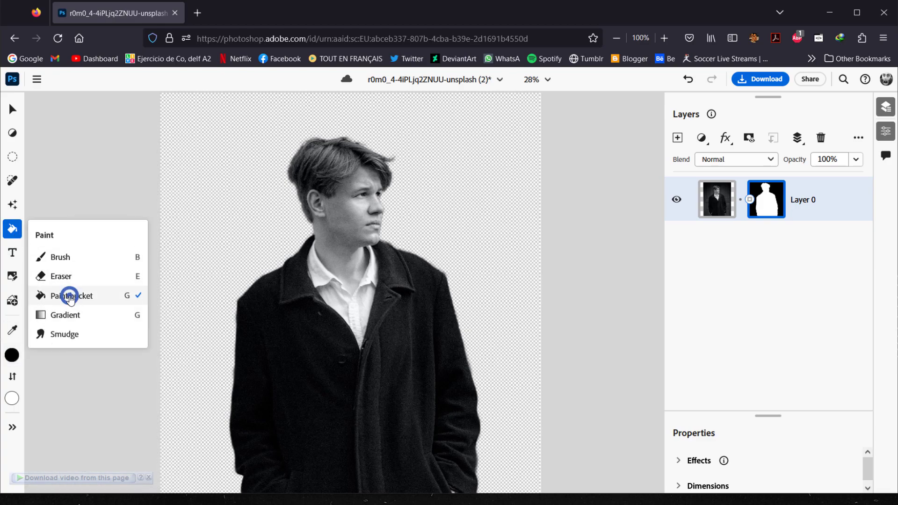
pyautogui.click(13, 358)
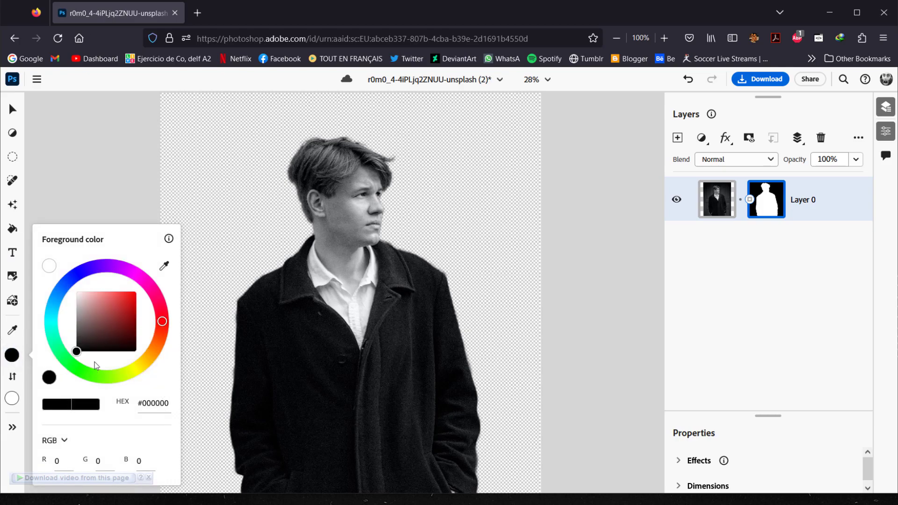
pyautogui.moveTo(79, 330); pyautogui.dragTo(77, 316)
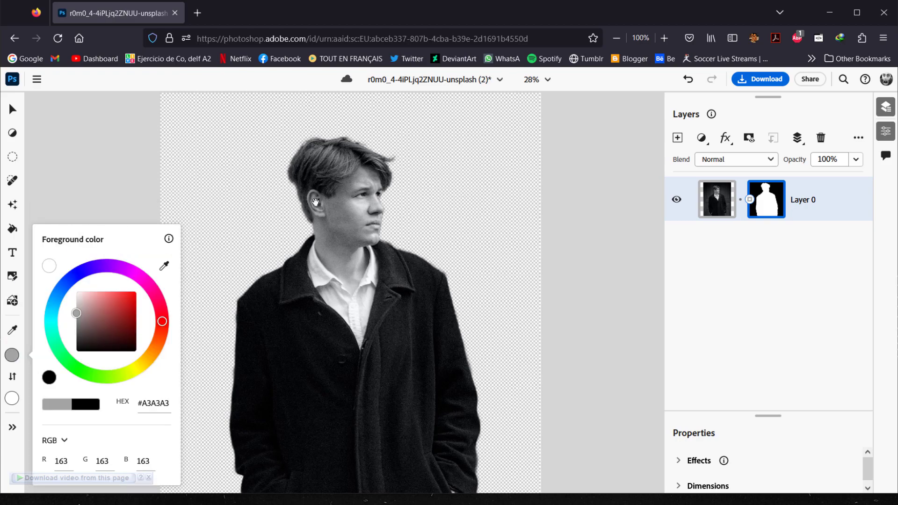
pyautogui.click(462, 173)
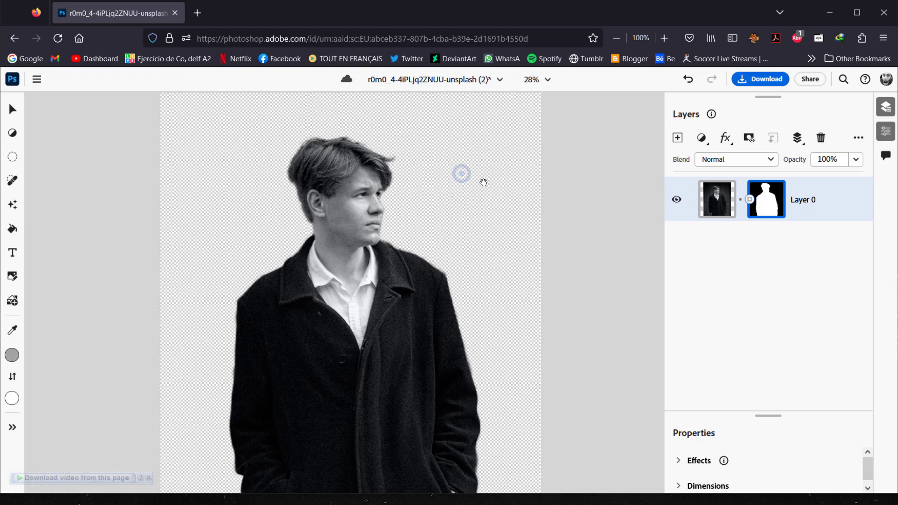
pyautogui.click(12, 229)
pyautogui.click(436, 175)
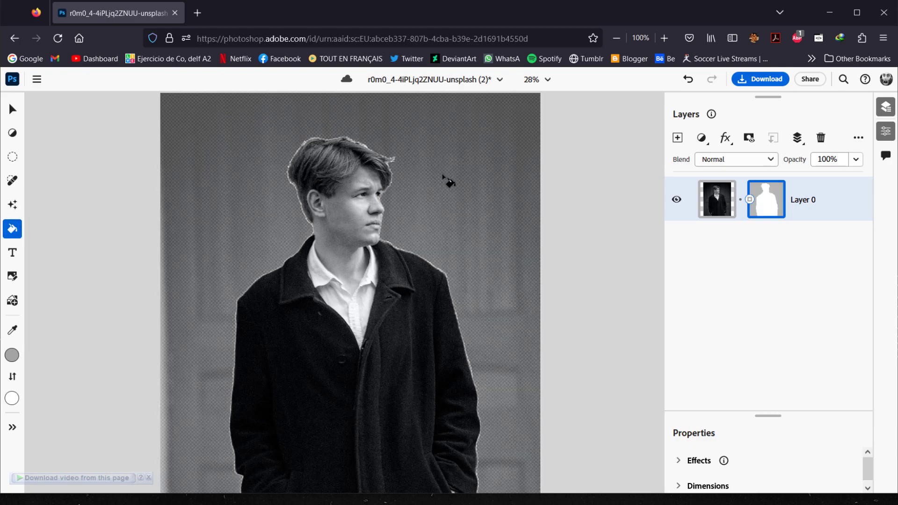
pyautogui.hotkey('ctrl', 'z')
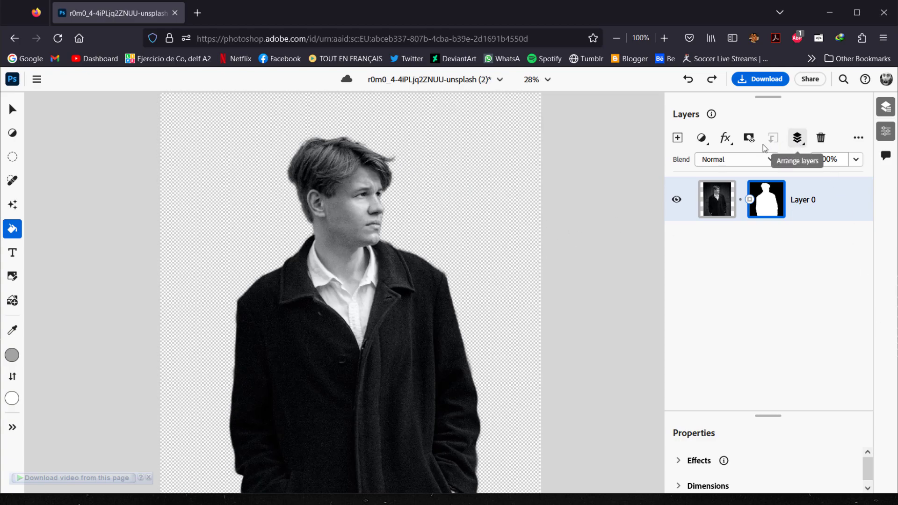
# Step: Add a new layer, rename it BG and move it below the man's masked layer
pyautogui.click(672, 147)
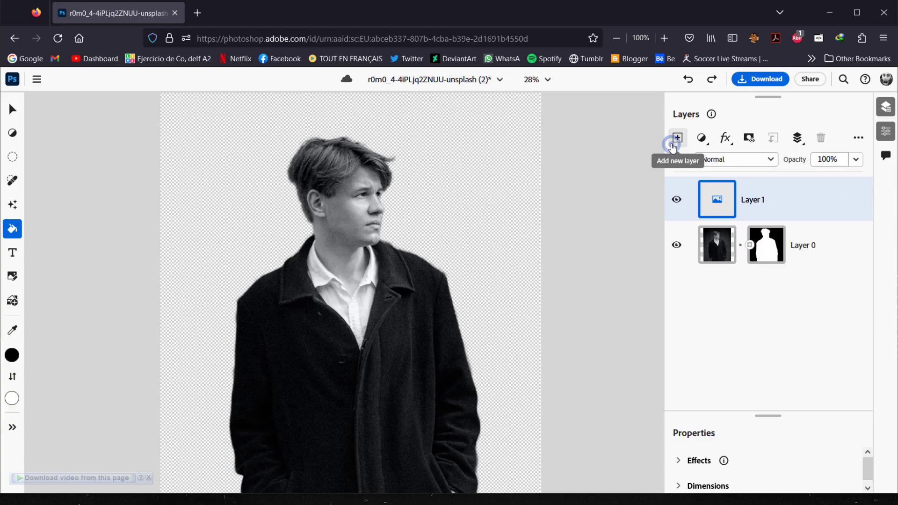
pyautogui.doubleClick(752, 200)
pyautogui.write('BG')
pyautogui.press('Return')
pyautogui.moveTo(791, 203); pyautogui.dragTo(723, 271)
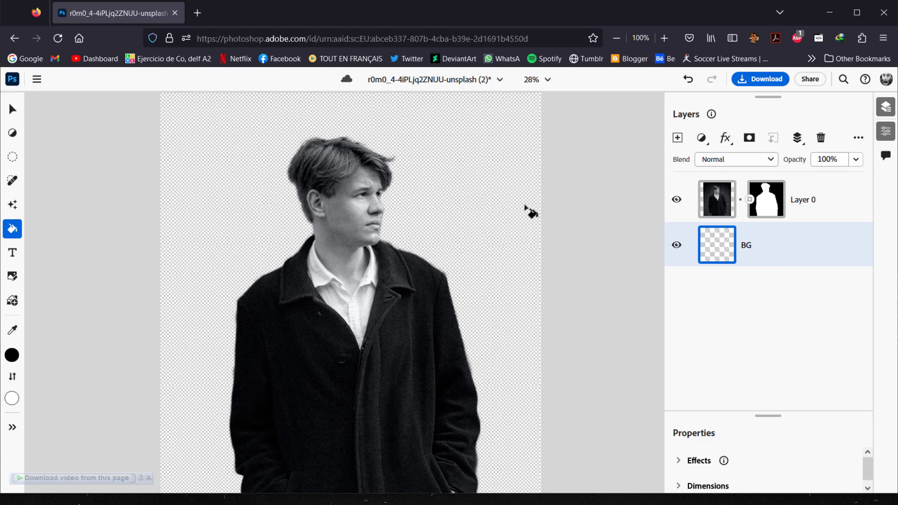
# Step: Fill the BG layer with light grey, RGB 173, 173, 173, using the Paint bucket
pyautogui.click(449, 136)
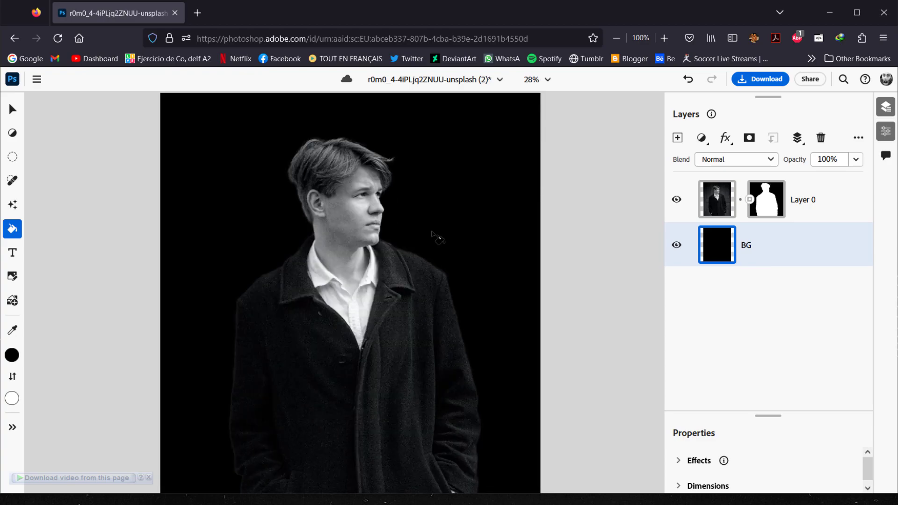
pyautogui.hotkey('ctrl', 'z')
pyautogui.click(12, 355)
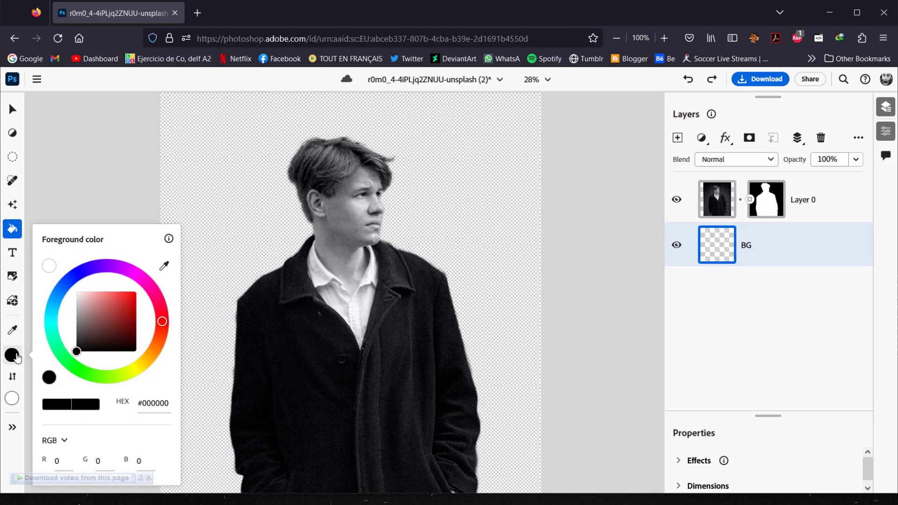
pyautogui.moveTo(76, 352); pyautogui.dragTo(77, 313)
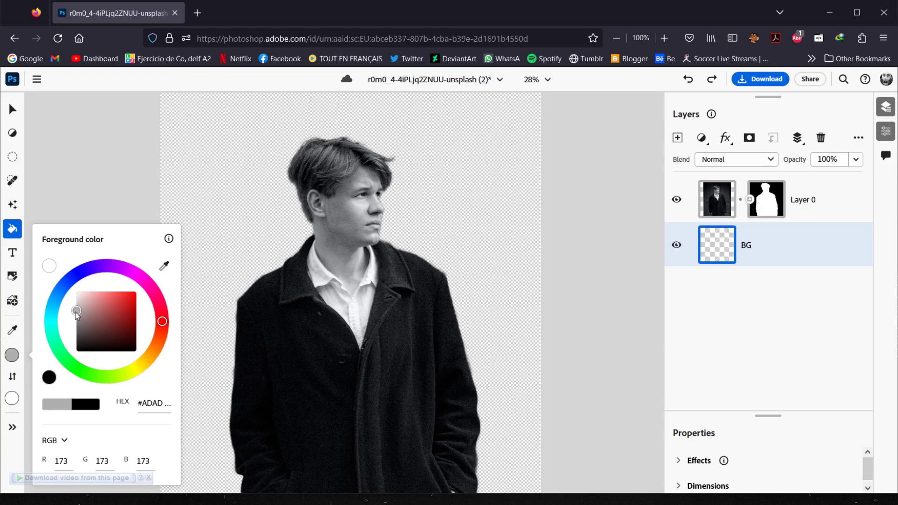
pyautogui.click(475, 195)
pyautogui.click(480, 194)
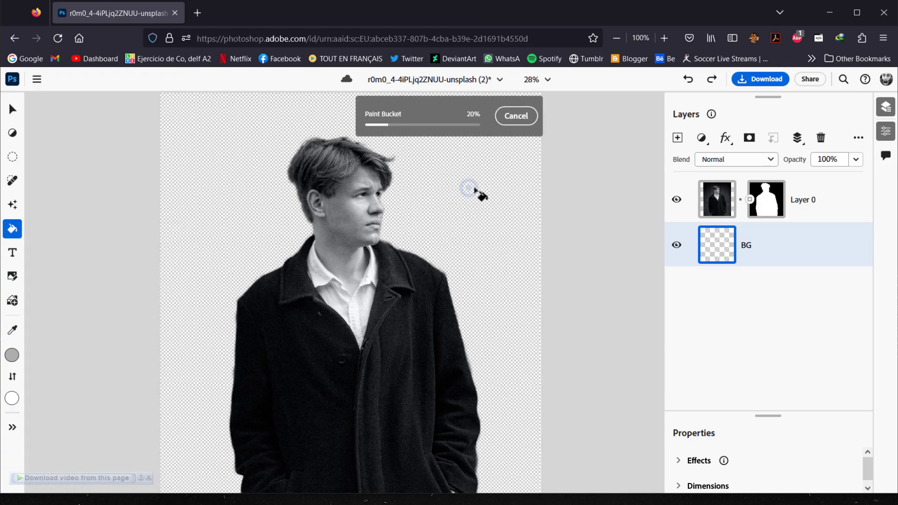
pyautogui.keyDown('alt'); pyautogui.scroll(-3, 475, 194); pyautogui.keyUp('alt')
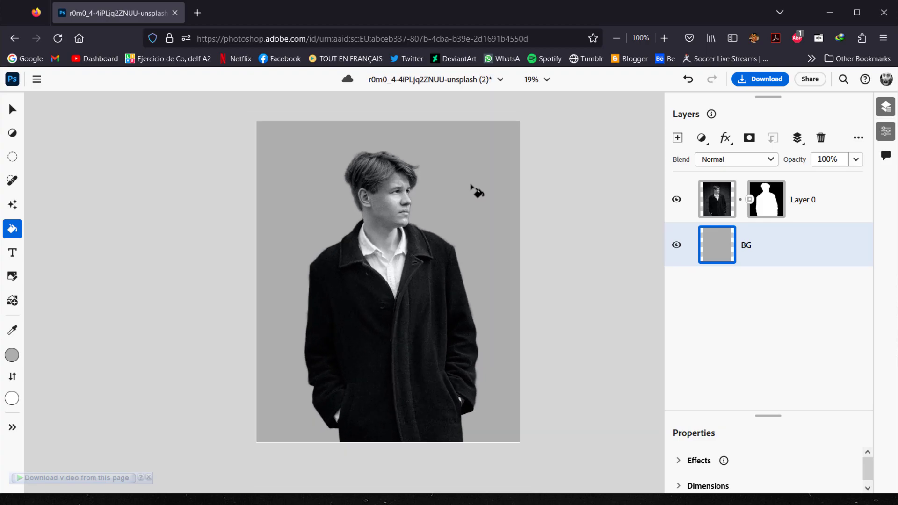
pyautogui.keyDown('alt'); pyautogui.scroll(1, 463, 256); pyautogui.keyUp('alt')
pyautogui.scroll(2, 454, 238)
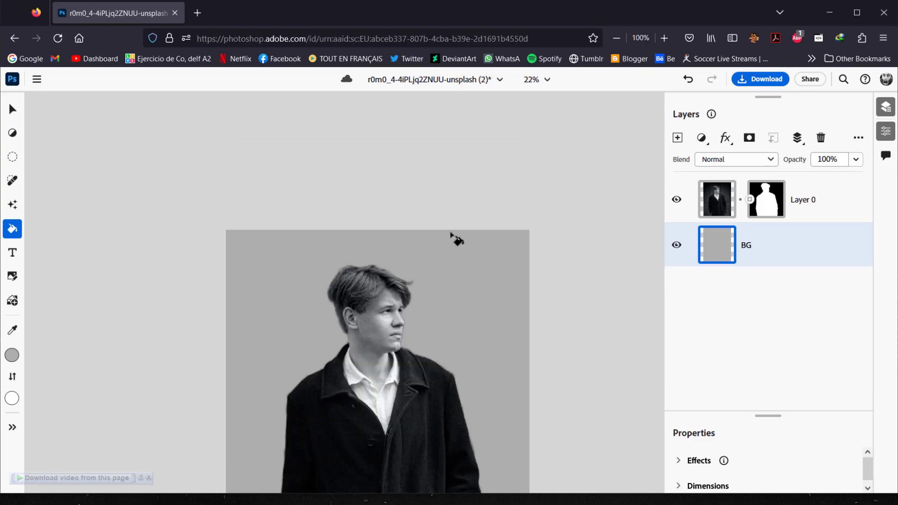
# Step: Draw a vertical grey-to-white gradient on the BG layer, from above the canvas's top edge to near its bottom
pyautogui.click(13, 229)
pyautogui.click(76, 314)
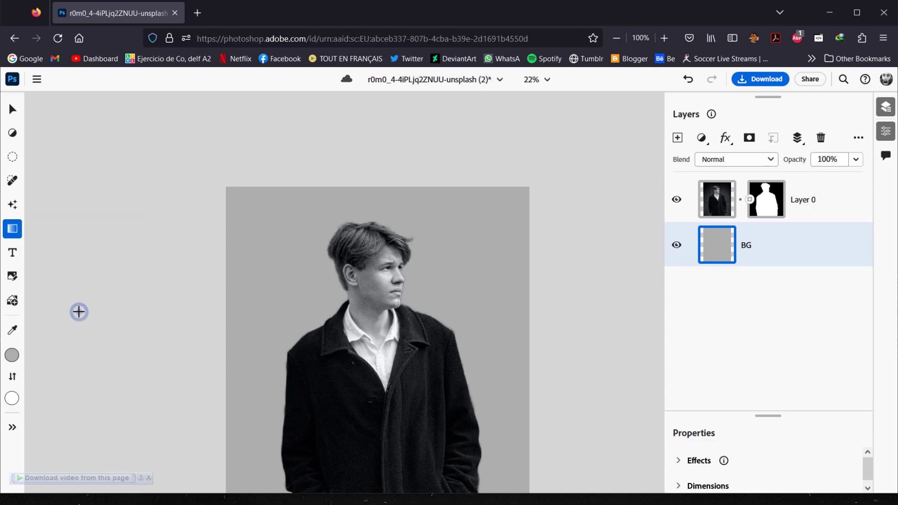
pyautogui.click(12, 398)
pyautogui.click(415, 241)
pyautogui.scroll(-2, 415, 240)
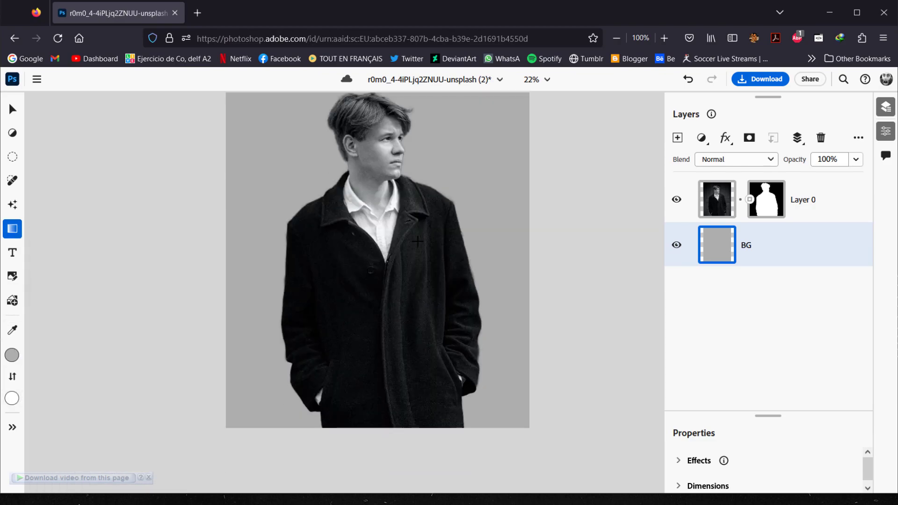
pyautogui.scroll(2, 443, 448)
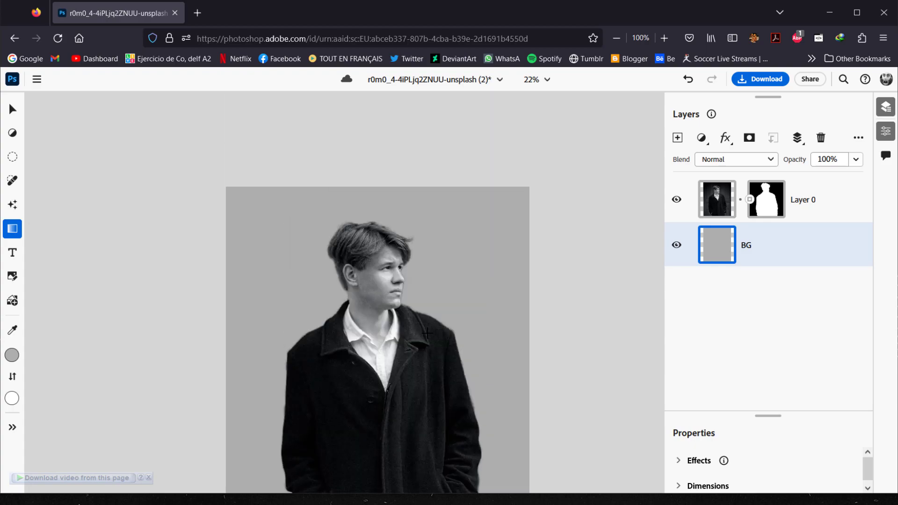
pyautogui.scroll(-1, 382, 150)
pyautogui.moveTo(384, 130); pyautogui.dragTo(385, 483)
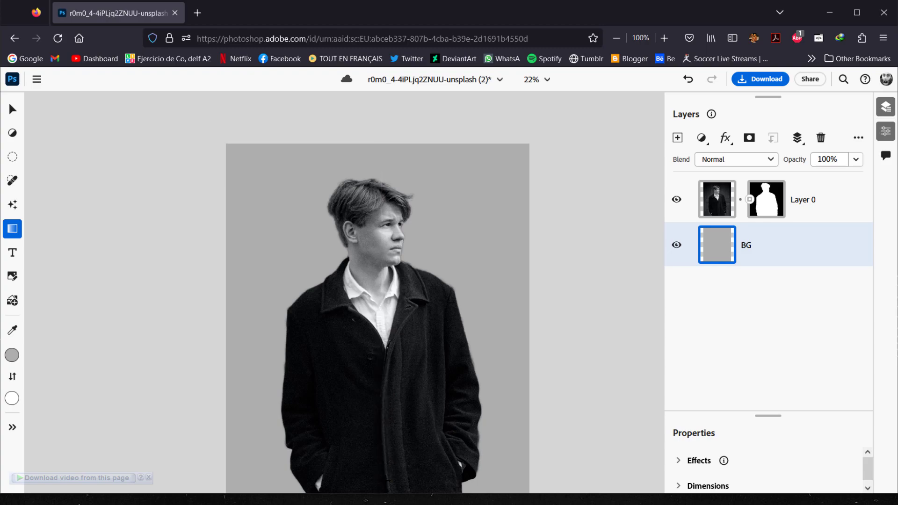
# Step: Redraw the BG layer's vertical grey-to-white gradient from just above the canvas to slightly below its bottom edge
pyautogui.scroll(-5, 439, 317)
pyautogui.scroll(4, 439, 316)
pyautogui.scroll(-2, 440, 317)
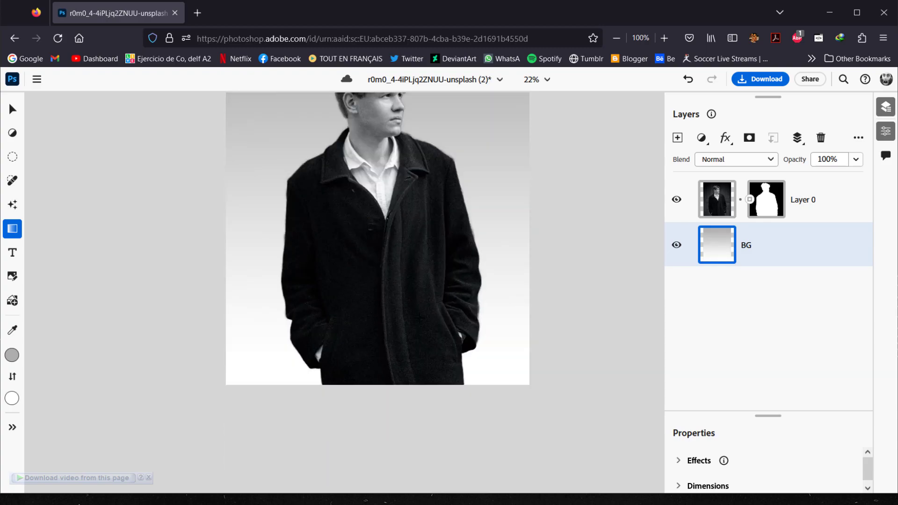
pyautogui.scroll(-2, 412, 216)
pyautogui.press('alt')
pyautogui.scroll(-2, 405, 206)
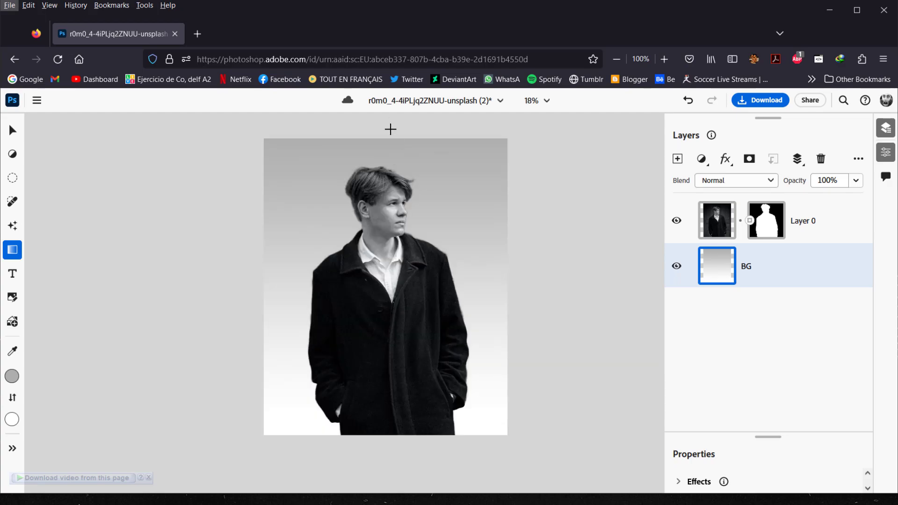
pyautogui.moveTo(391, 132); pyautogui.dragTo(394, 456)
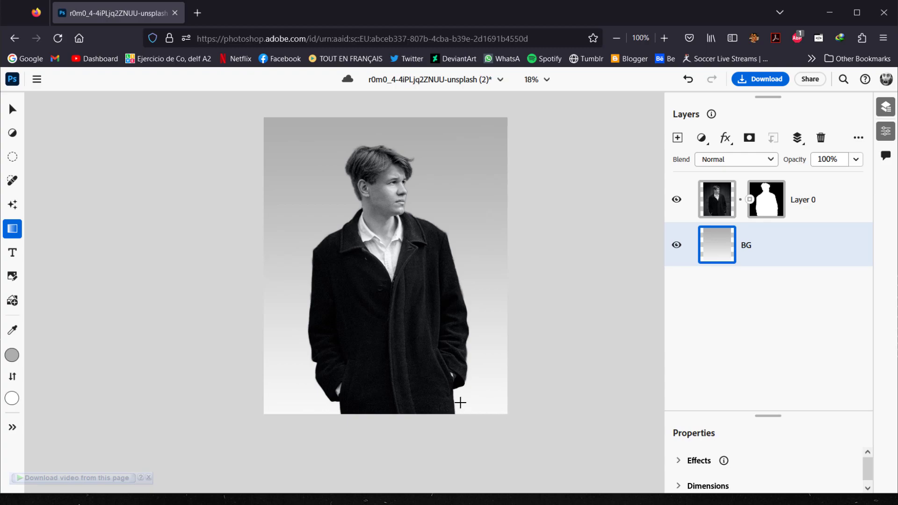
# Step: Import the blue night-time city photo from the PS WEB Double Exposure folder above the man's masked layer
pyautogui.click(47, 136)
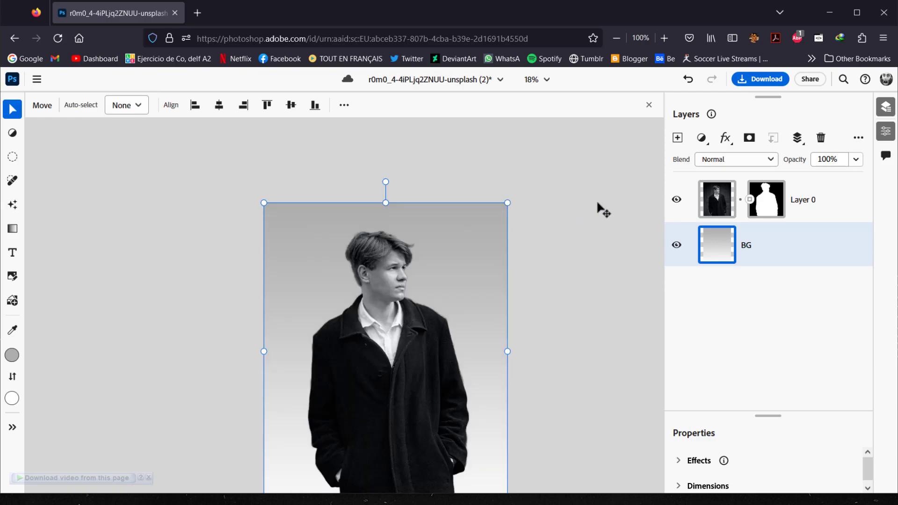
pyautogui.click(823, 206)
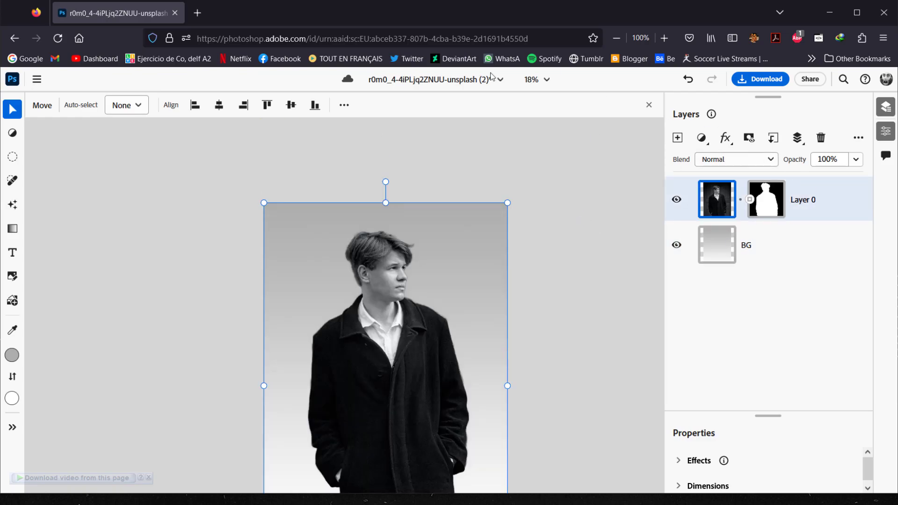
pyautogui.click(147, 497)
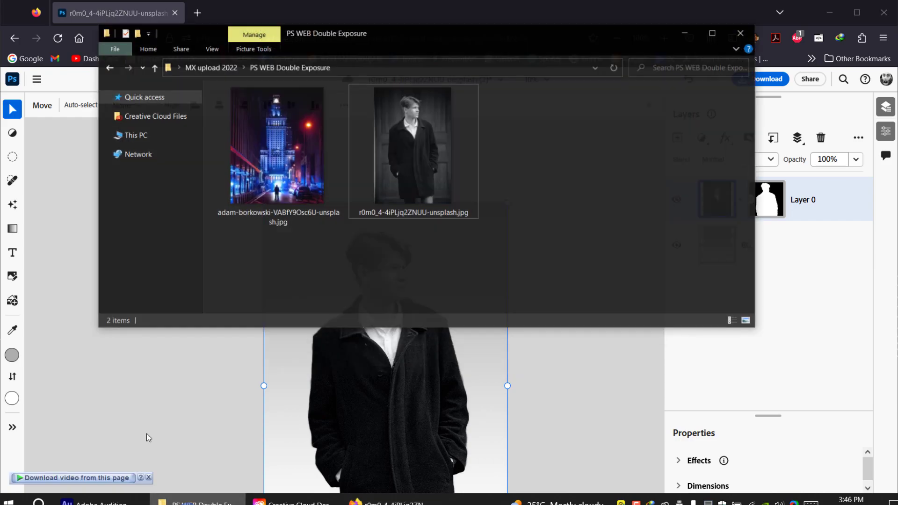
pyautogui.click(251, 173)
pyautogui.moveTo(273, 138); pyautogui.dragTo(229, 385)
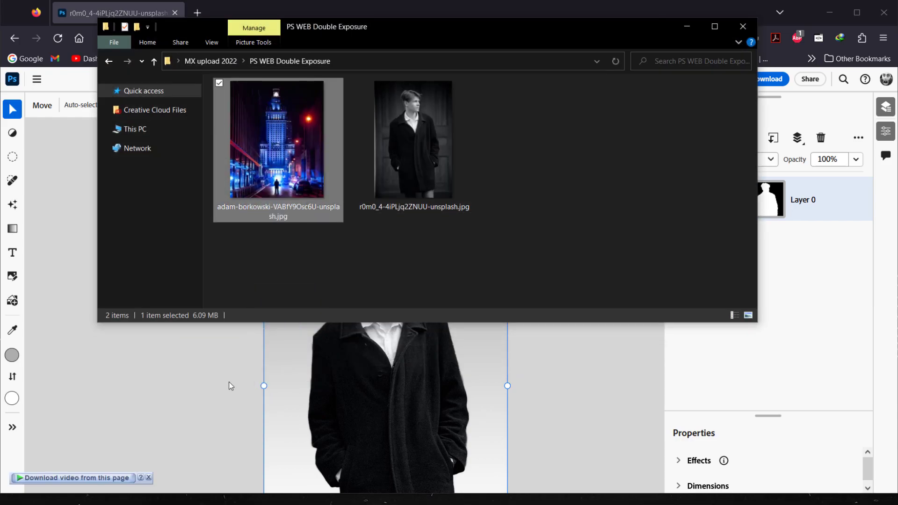
pyautogui.click(686, 25)
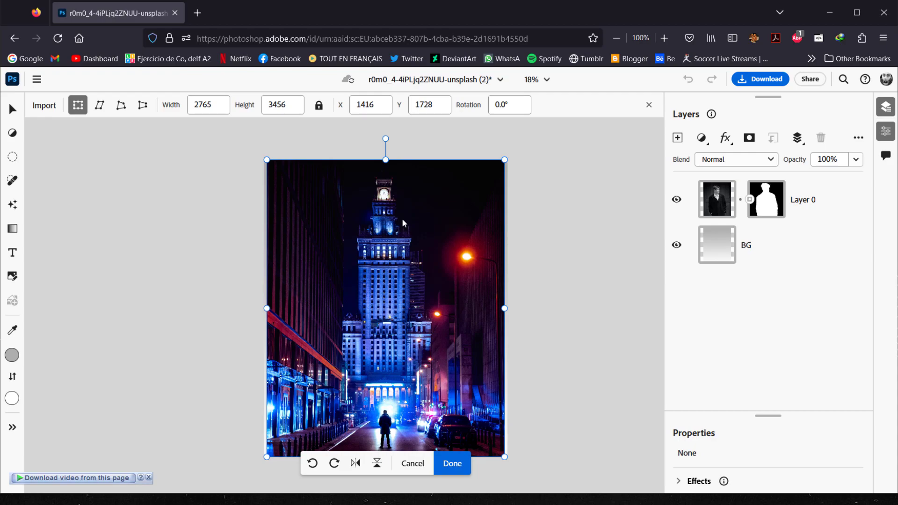
# Step: Enlarge the imported city photo proportionally to about 3629 by 4537 so it extends beyond the canvas
pyautogui.scroll(-2, 403, 223)
pyautogui.scroll(2, 457, 323)
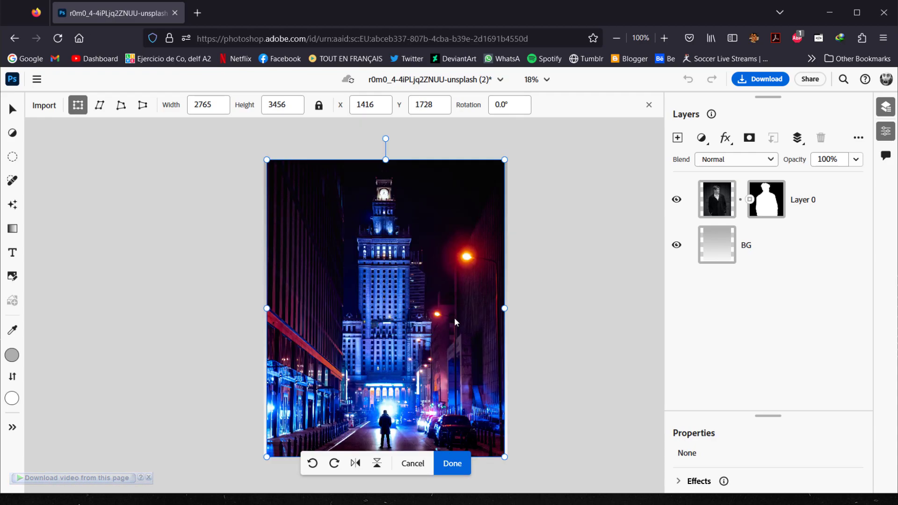
pyautogui.moveTo(505, 161); pyautogui.dragTo(542, 122)
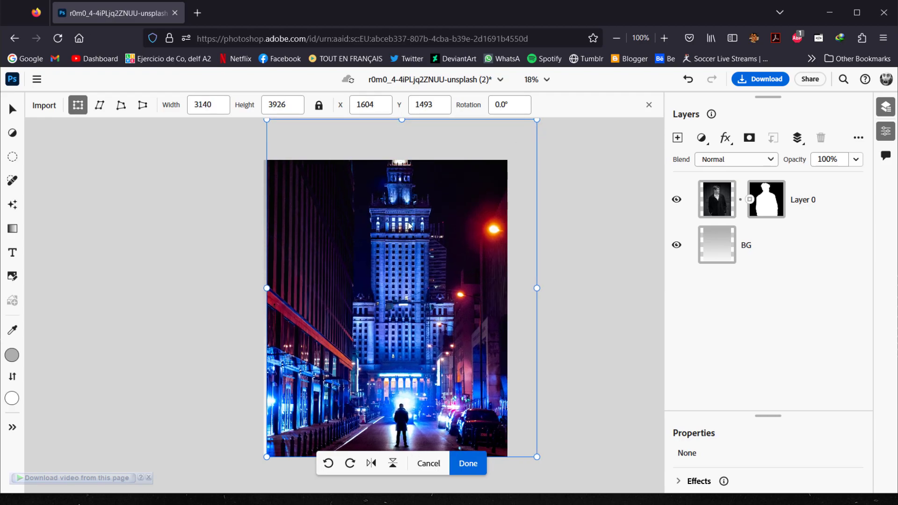
pyautogui.moveTo(267, 461); pyautogui.dragTo(225, 504)
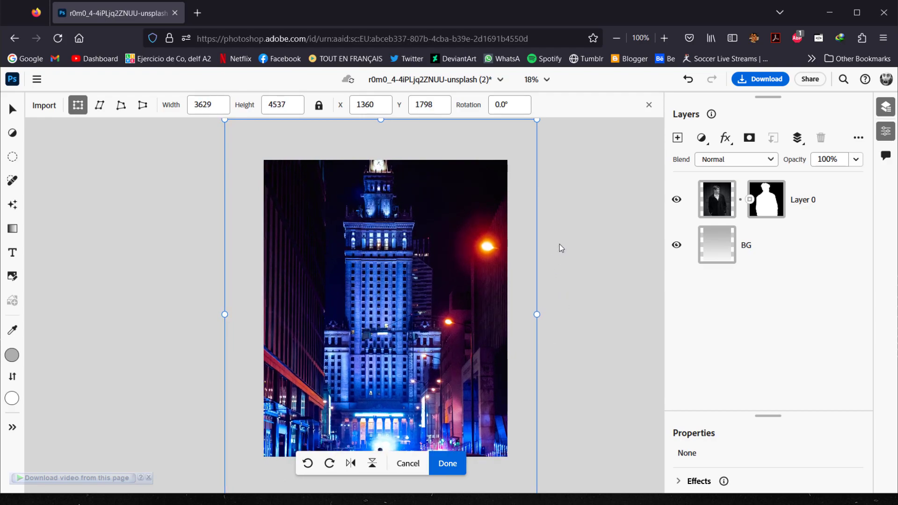
# Step: Set the imported city photo's blend mode to Screen and finish the import
pyautogui.click(749, 159)
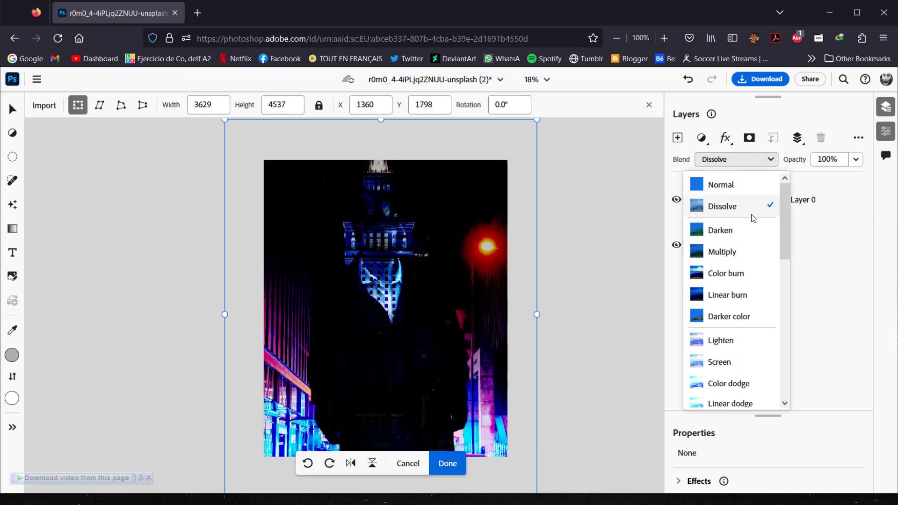
pyautogui.scroll(-8, 760, 232)
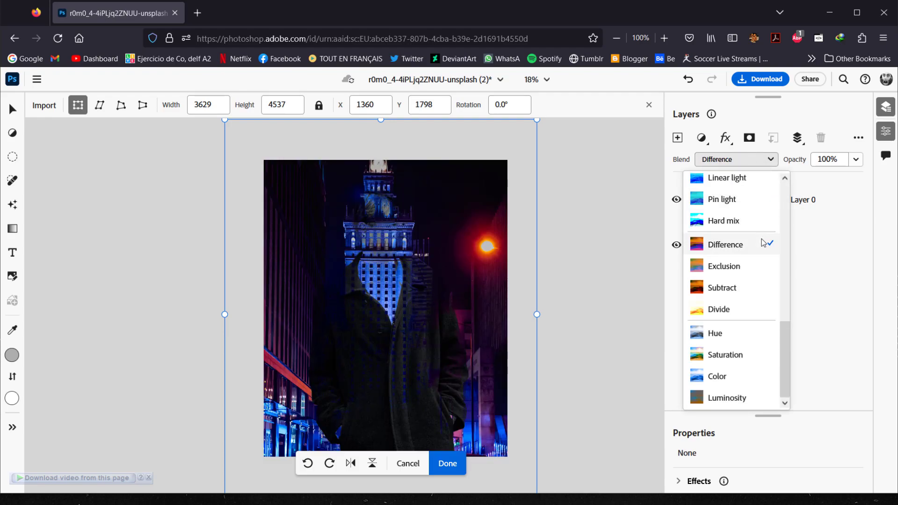
pyautogui.scroll(7, 736, 327)
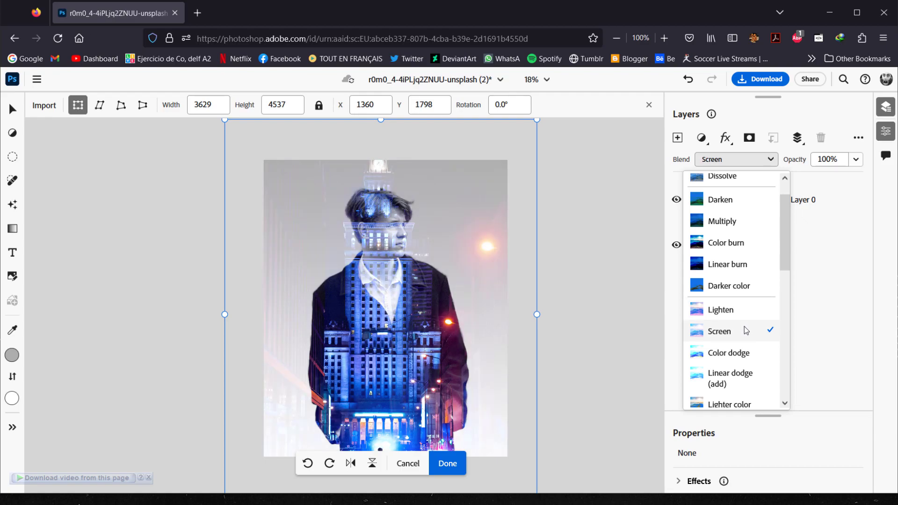
pyautogui.click(746, 331)
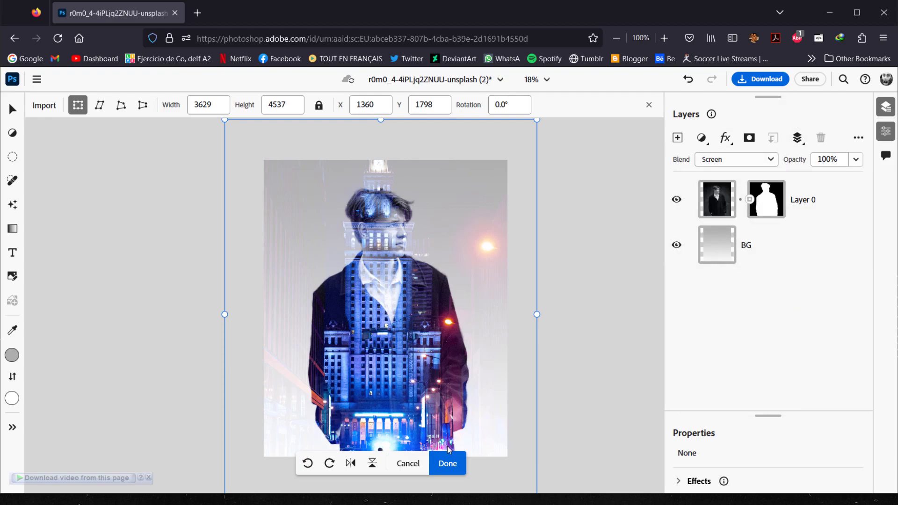
pyautogui.click(448, 463)
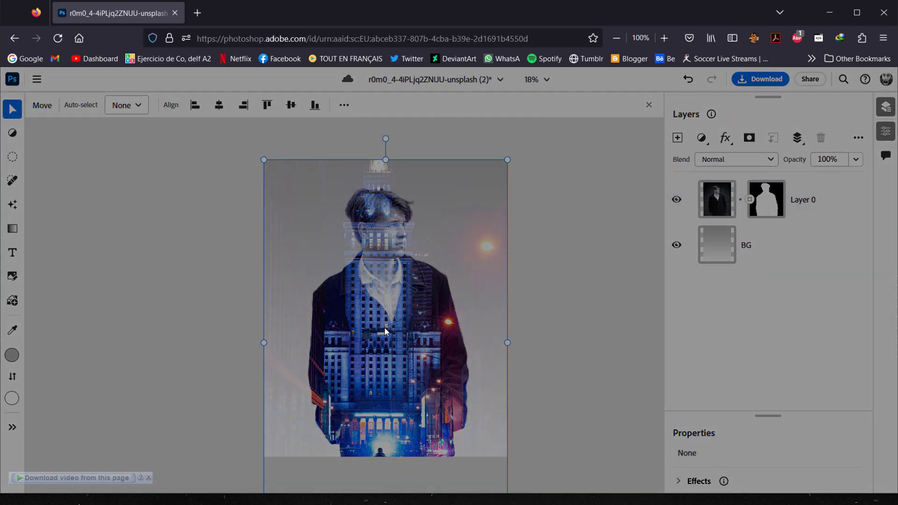
# Step: Move the city photo up until its lower edge meets the canvas's lower edge, placing the standing figure within the coat
pyautogui.scroll(-3, 386, 323)
pyautogui.scroll(3, 389, 305)
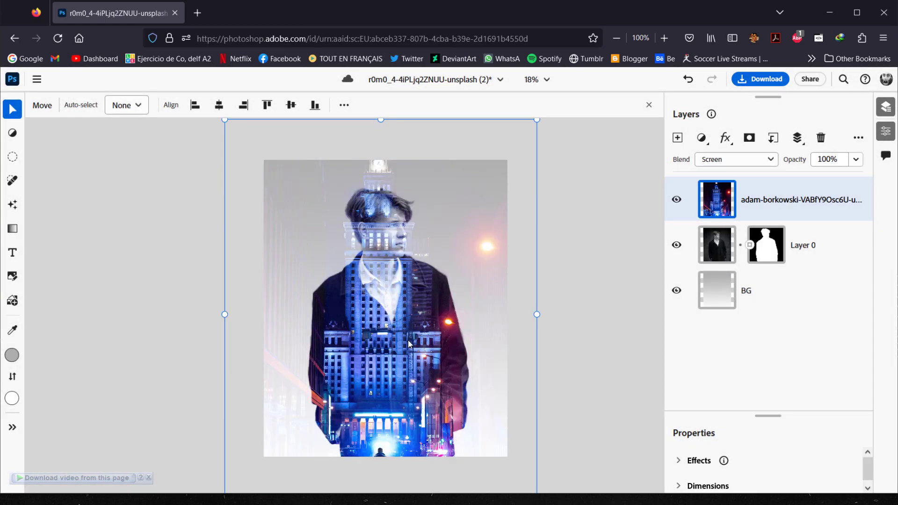
pyautogui.scroll(-2, 404, 305)
pyautogui.moveTo(400, 268); pyautogui.dragTo(411, 254)
pyautogui.scroll(-3, 388, 260)
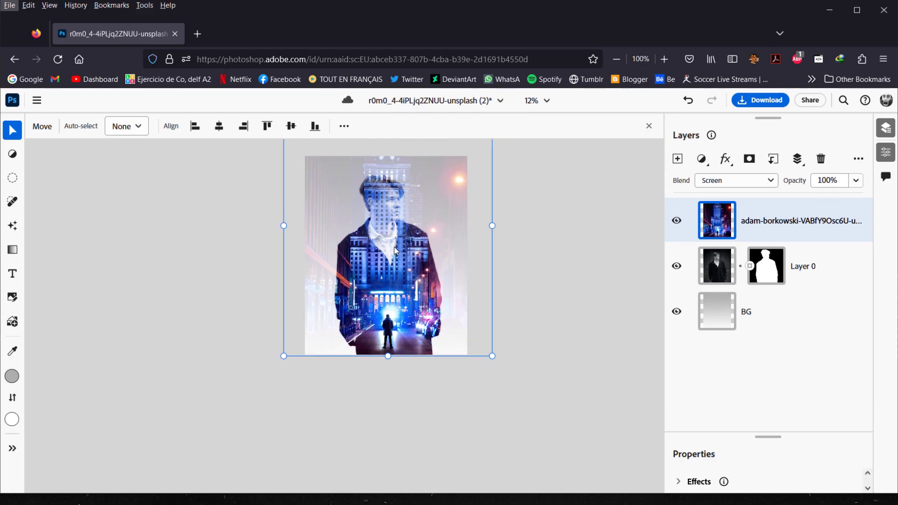
# Step: Scale the city photo up to about 4280 by 5351 and shift it to about X 1483, Y 811
pyautogui.scroll(3, 420, 190)
pyautogui.click(493, 247)
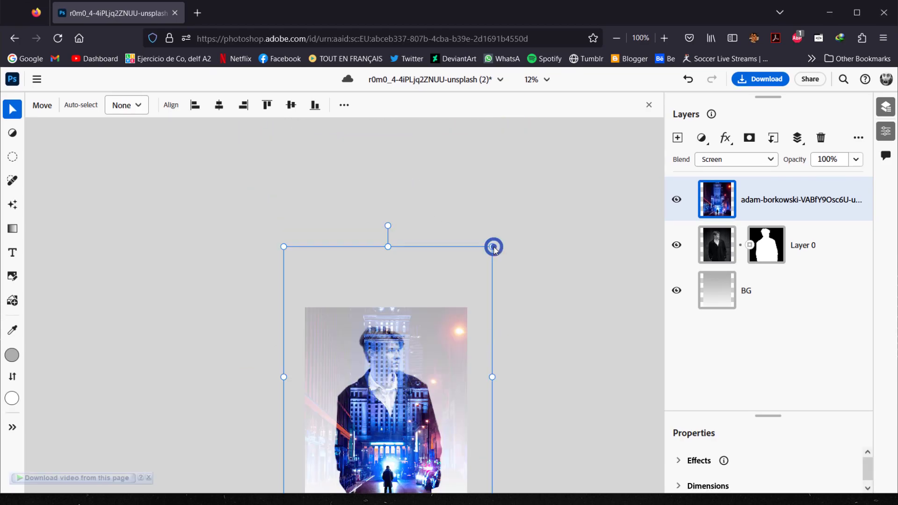
pyautogui.moveTo(517, 225); pyautogui.dragTo(515, 218)
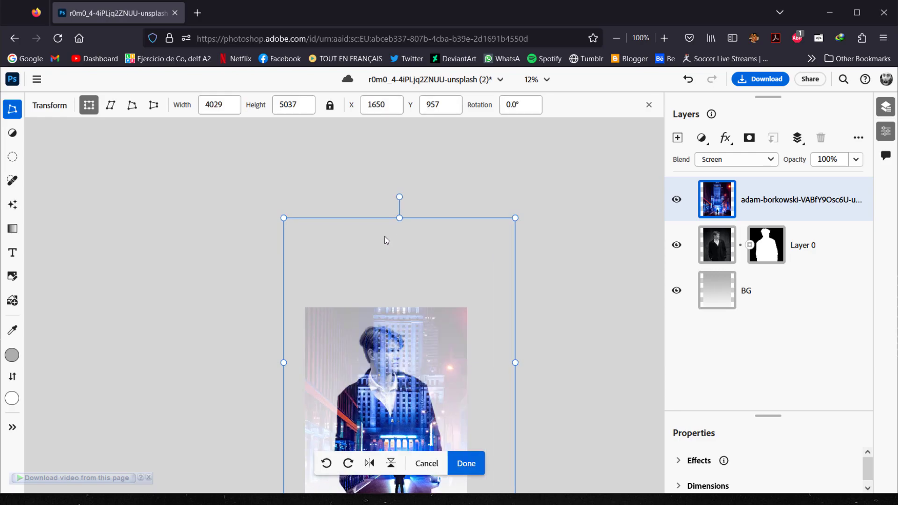
pyautogui.moveTo(285, 220); pyautogui.dragTo(267, 209)
pyautogui.scroll(-3, 360, 309)
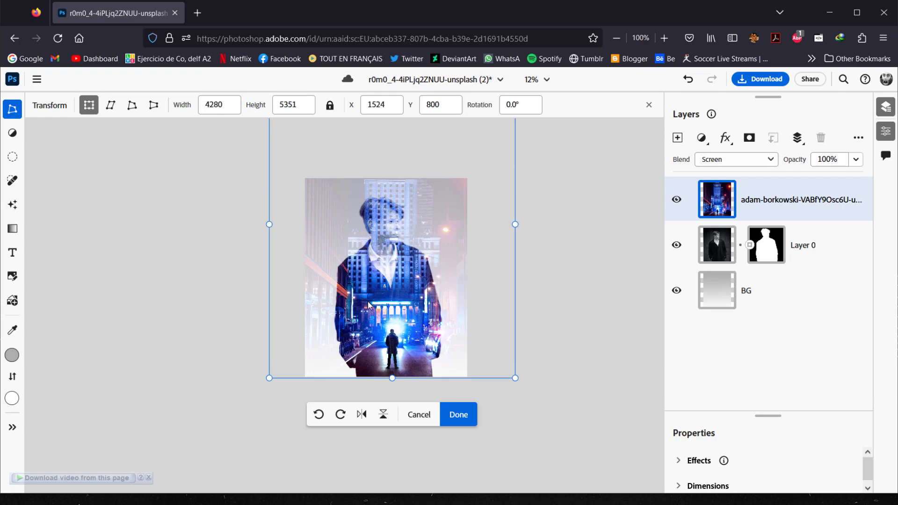
pyautogui.moveTo(414, 304); pyautogui.dragTo(412, 304)
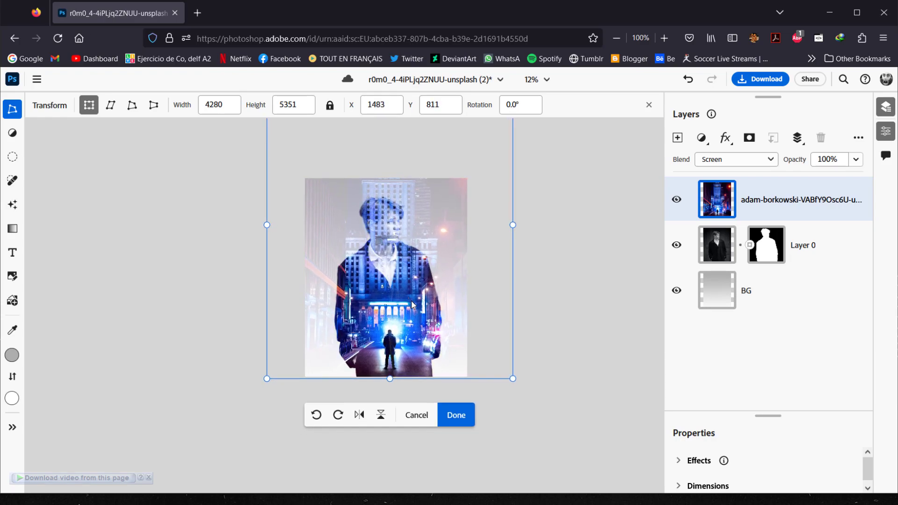
pyautogui.click(456, 415)
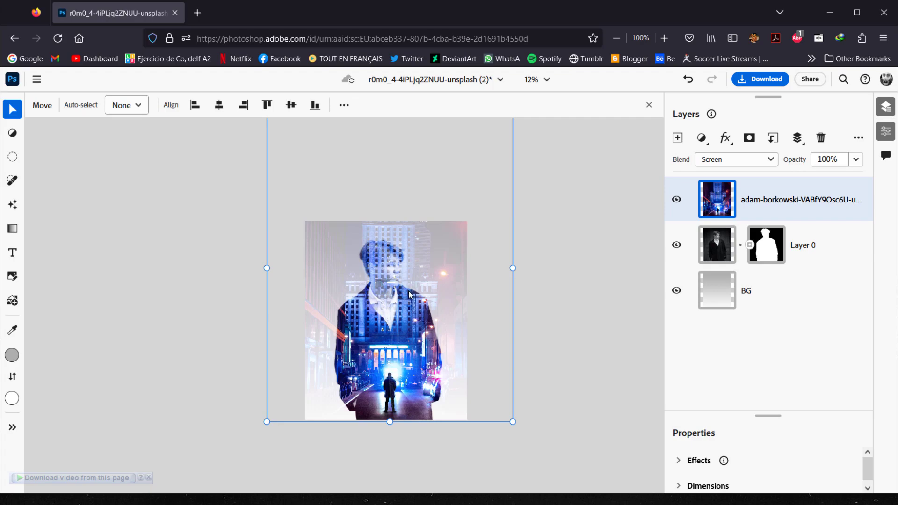
# Step: Copy the man's layer mask from Layer 0 onto the city photo layer
pyautogui.keyDown('alt'); pyautogui.scroll(1, 409, 293); pyautogui.keyUp('alt')
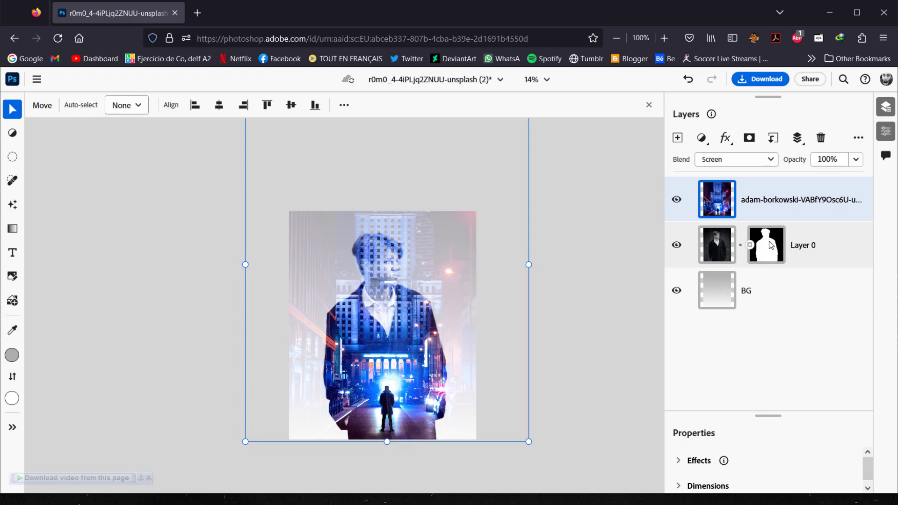
pyautogui.moveTo(769, 241); pyautogui.dragTo(768, 201)
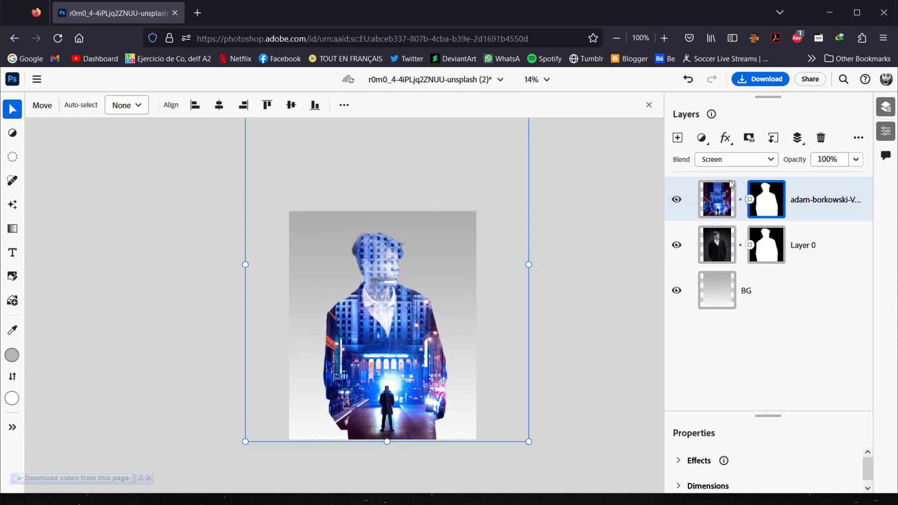
pyautogui.hotkey('ctrl', '+')
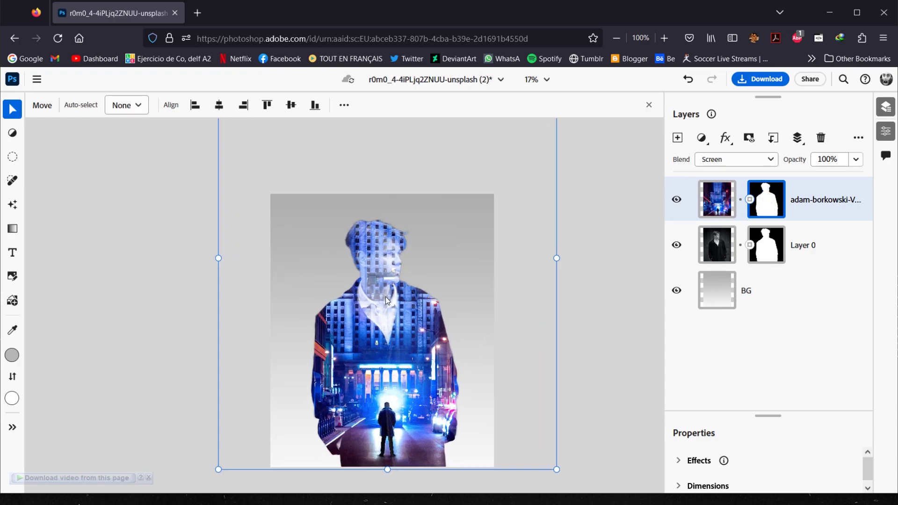
pyautogui.press('alt')
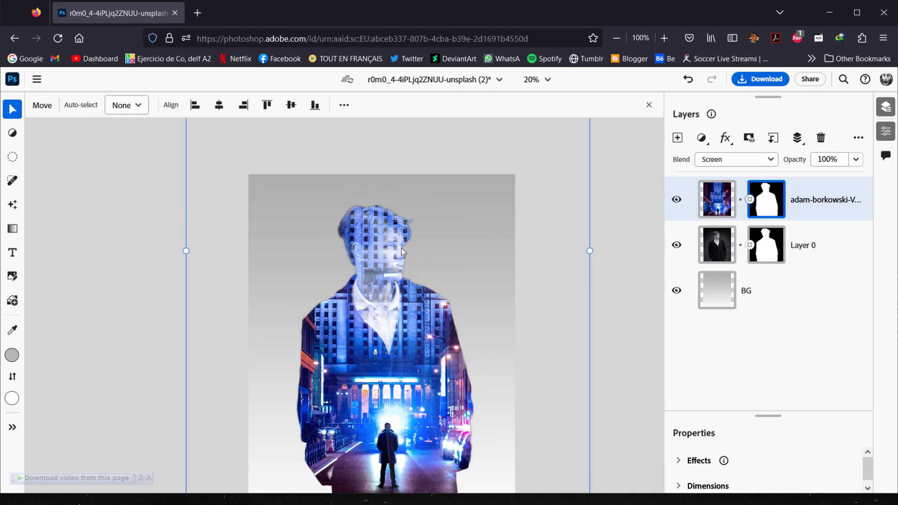
# Step: Switch to the Brush tool with black as the foreground color and white as the background color
pyautogui.press('b')
pyautogui.click(11, 231)
pyautogui.click(12, 355)
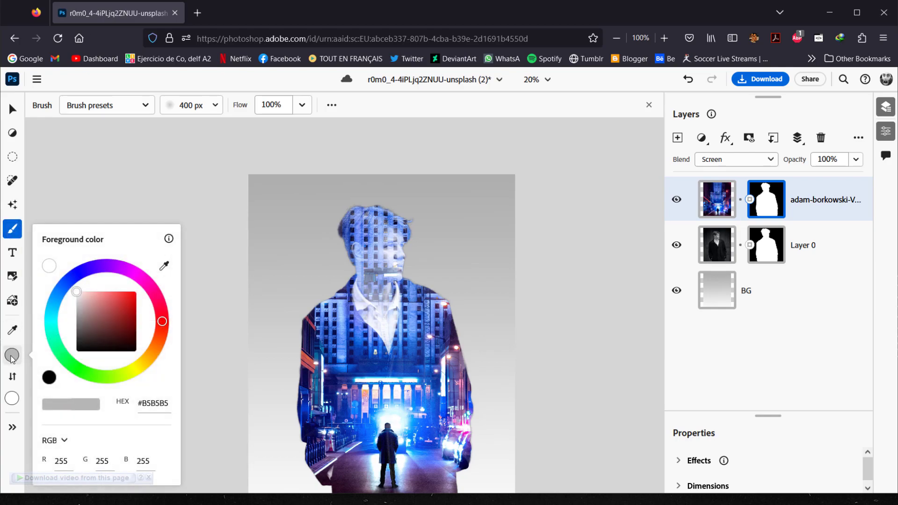
pyautogui.click(49, 377)
pyautogui.click(12, 356)
pyautogui.click(13, 356)
pyautogui.click(12, 398)
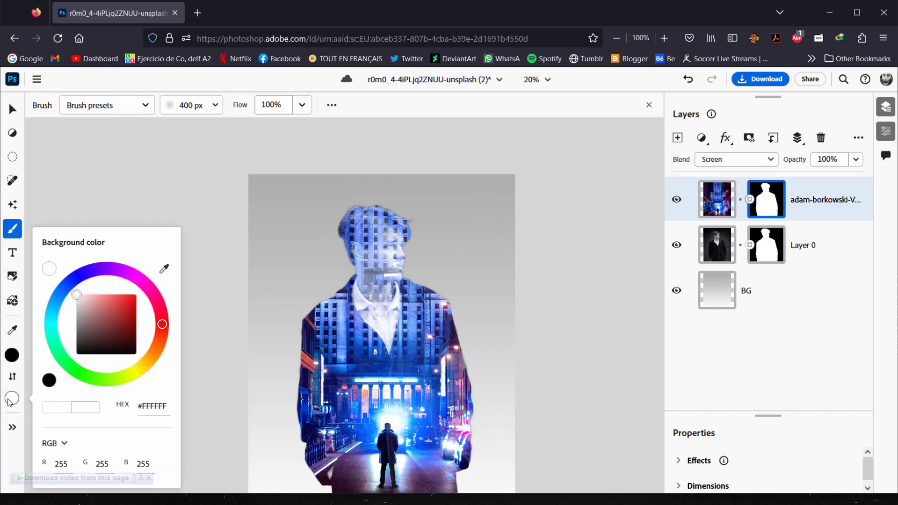
pyautogui.click(287, 227)
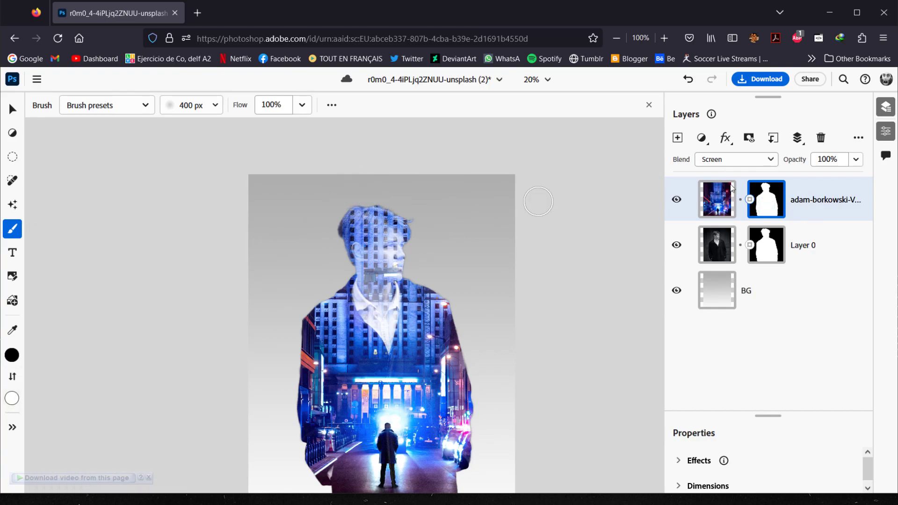
# Step: Enlarge the soft brush to 700 px for painting on the city layer's mask around the man's head
pyautogui.keyDown('alt'); pyautogui.scroll(3, 369, 216); pyautogui.keyUp('alt')
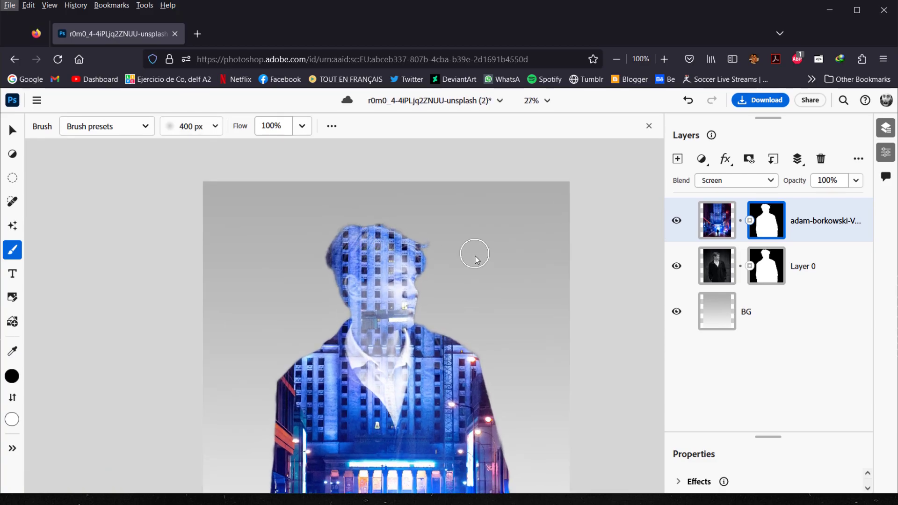
pyautogui.scroll(3, 391, 253)
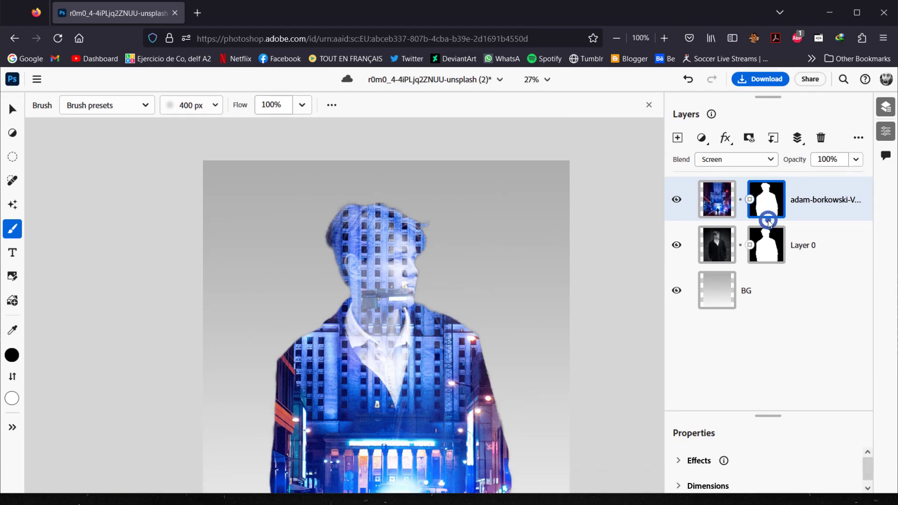
pyautogui.click(769, 232)
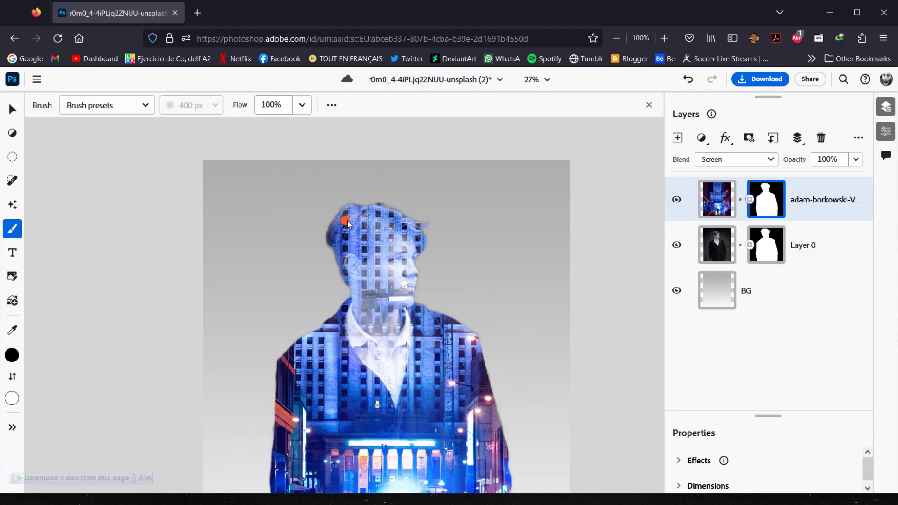
pyautogui.rightClick(359, 228)
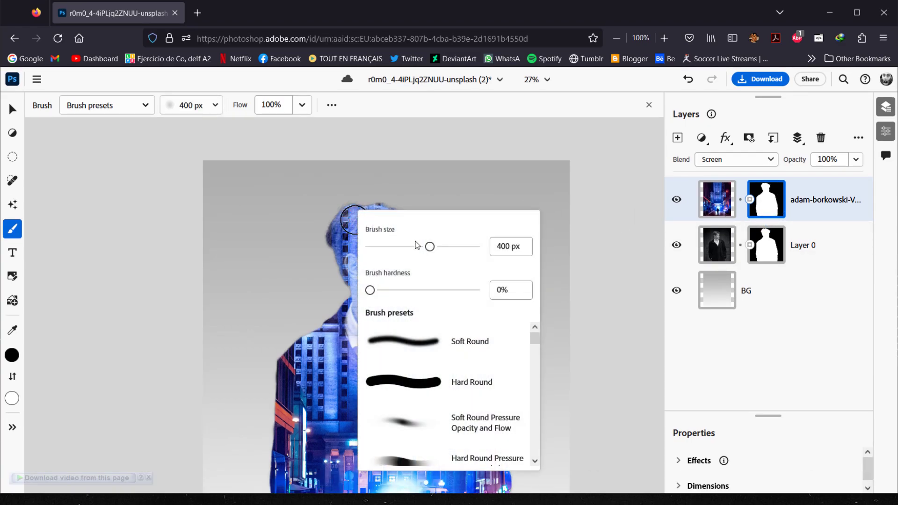
pyautogui.moveTo(433, 252); pyautogui.dragTo(436, 252)
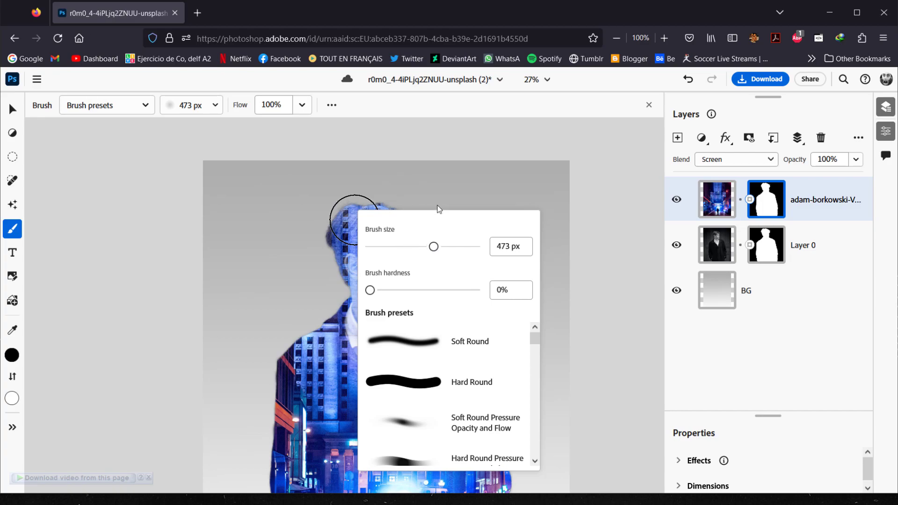
pyautogui.click(440, 189)
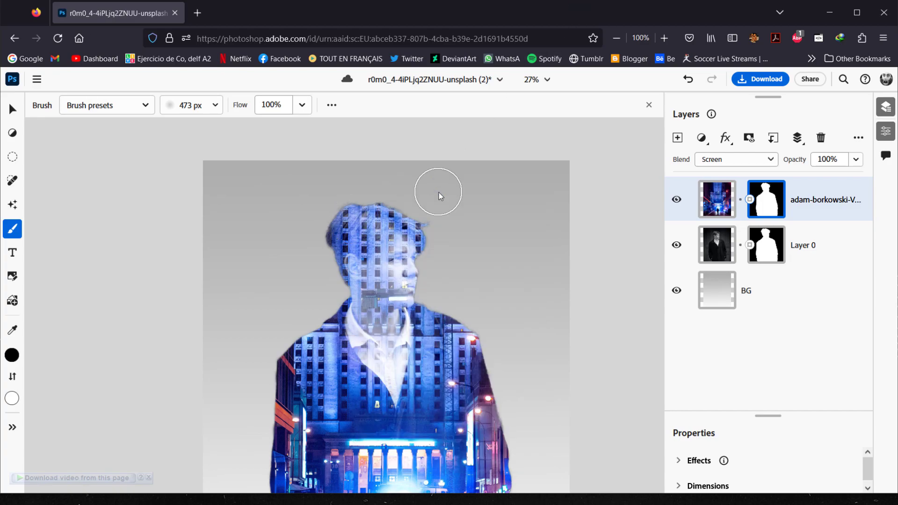
pyautogui.press('[')
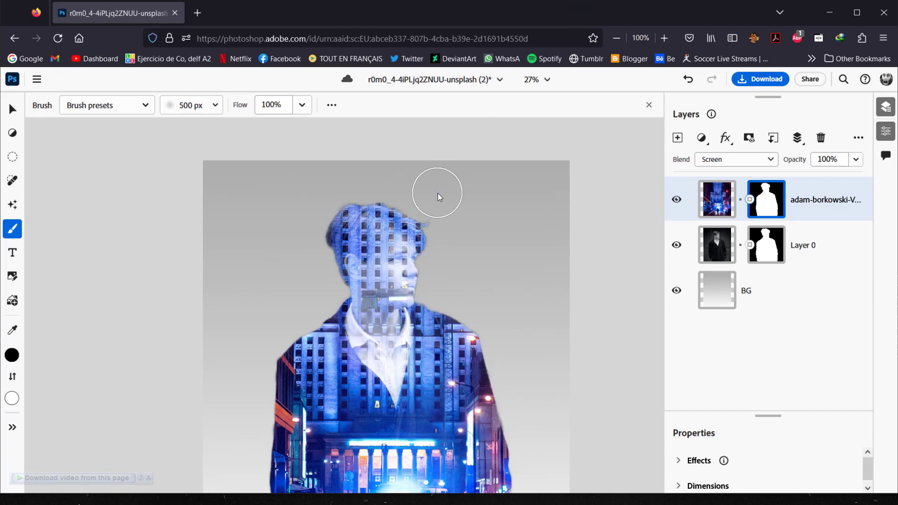
pyautogui.press(']')
pyautogui.press(']')
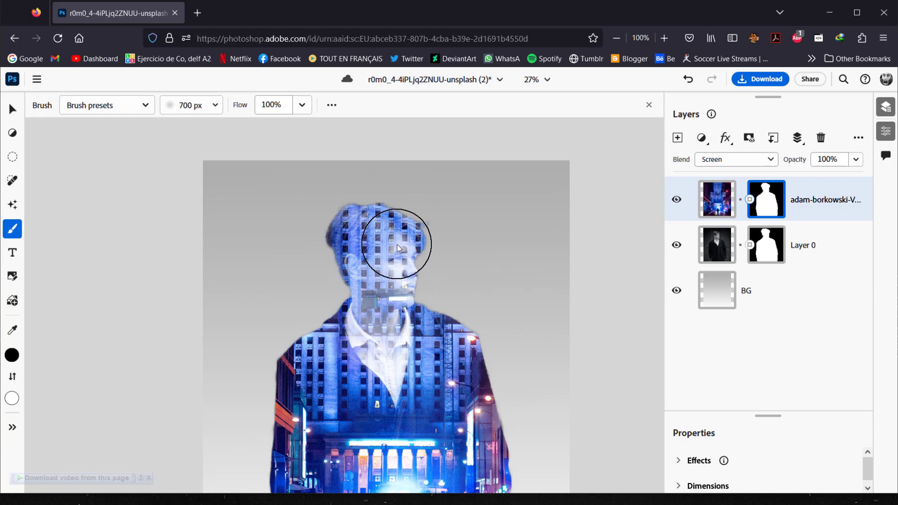
# Step: Set the brush opacity to 60% and its hardness to 7% in the expanded brush settings
pyautogui.click(13, 427)
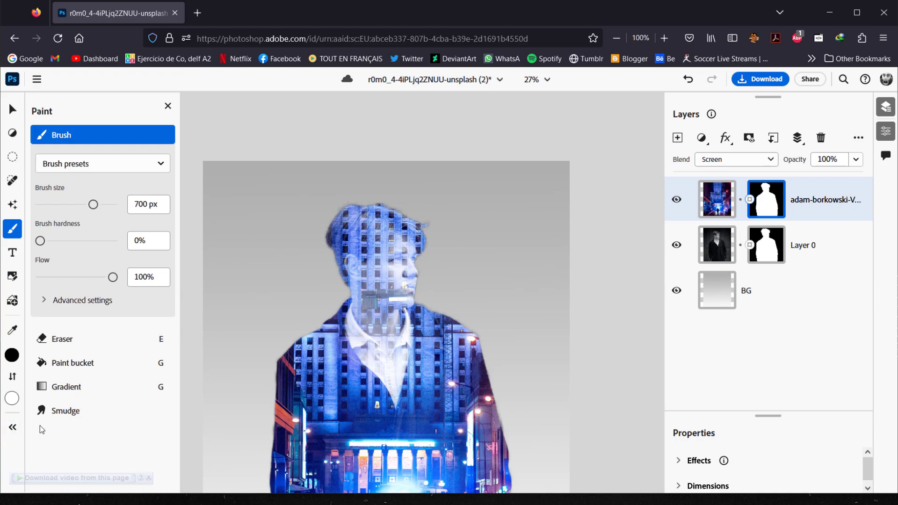
pyautogui.click(52, 301)
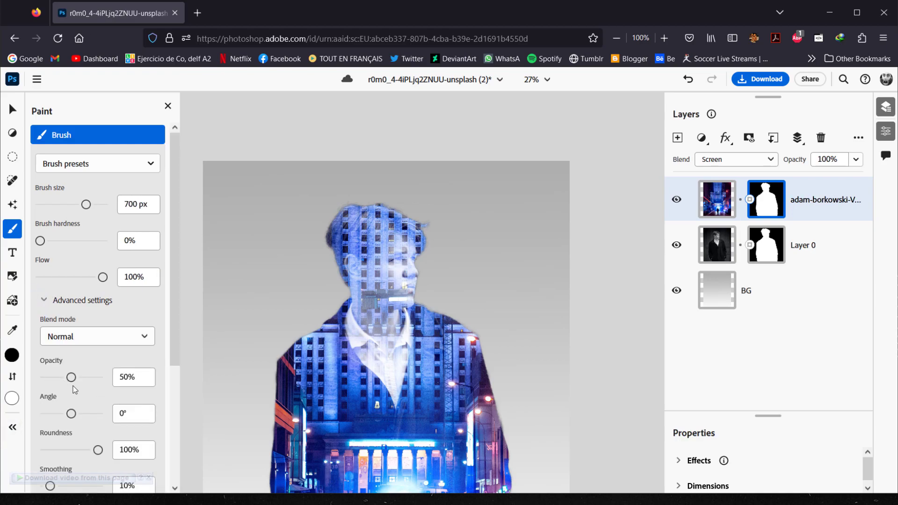
pyautogui.moveTo(76, 382); pyautogui.dragTo(79, 383)
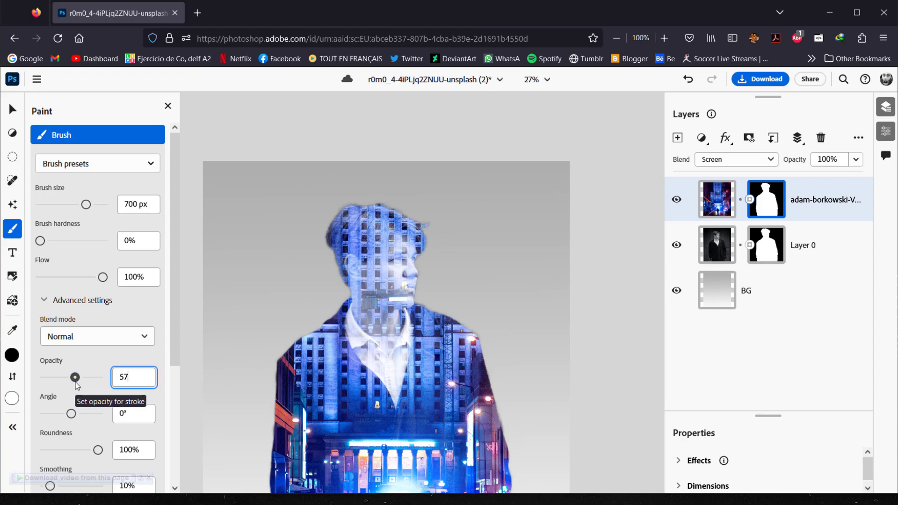
pyautogui.press('Return')
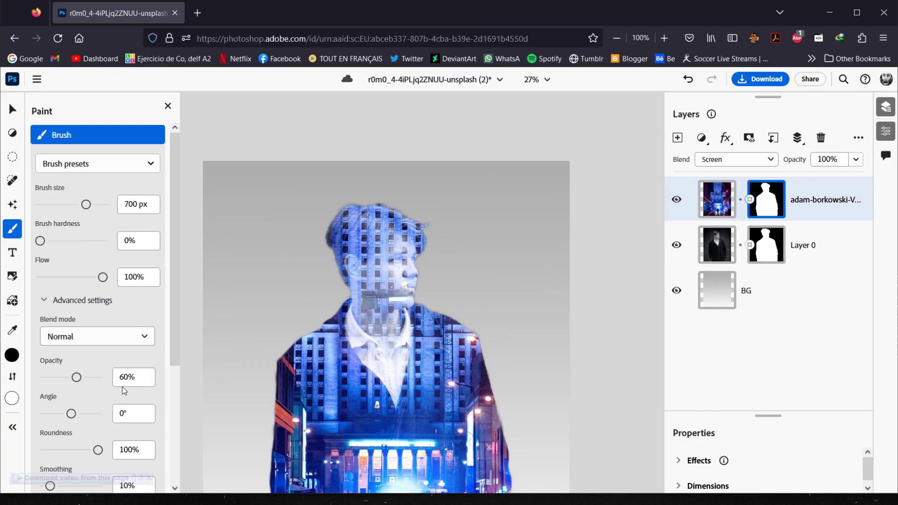
pyautogui.scroll(-3, 87, 370)
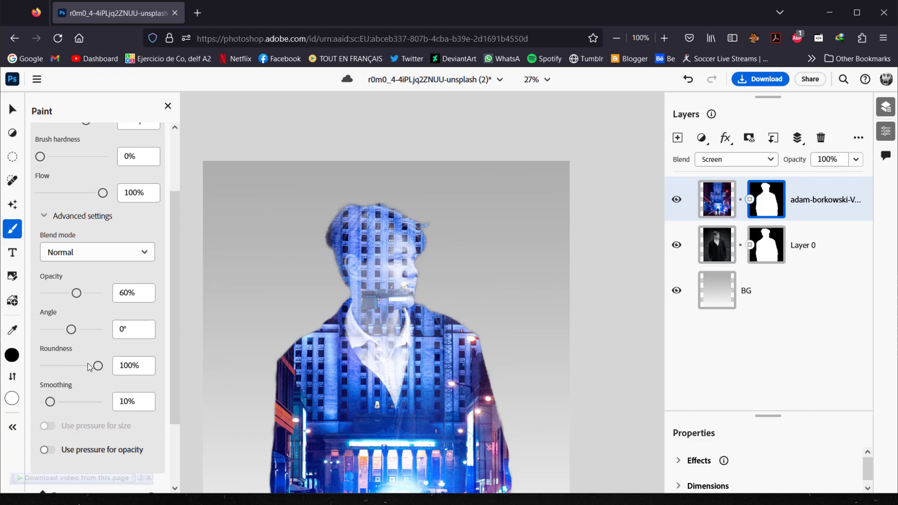
pyautogui.scroll(3, 81, 368)
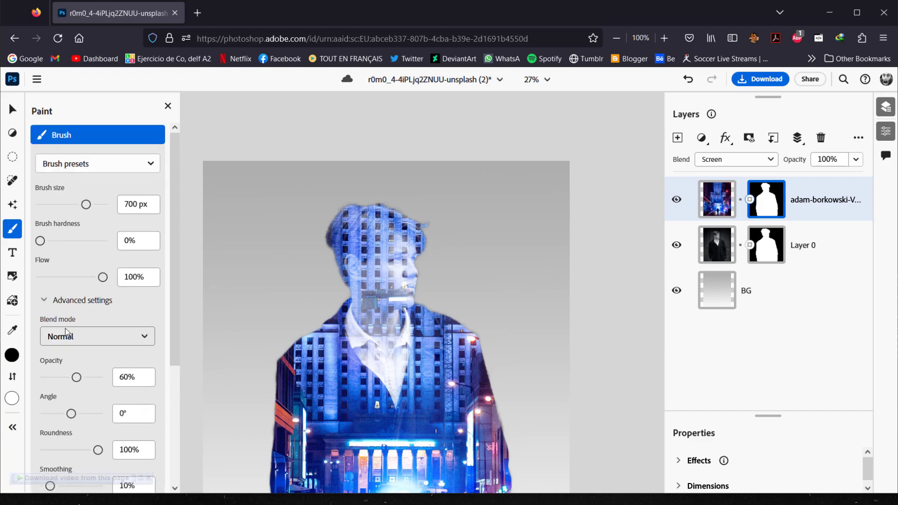
pyautogui.moveTo(40, 241); pyautogui.dragTo(44, 242)
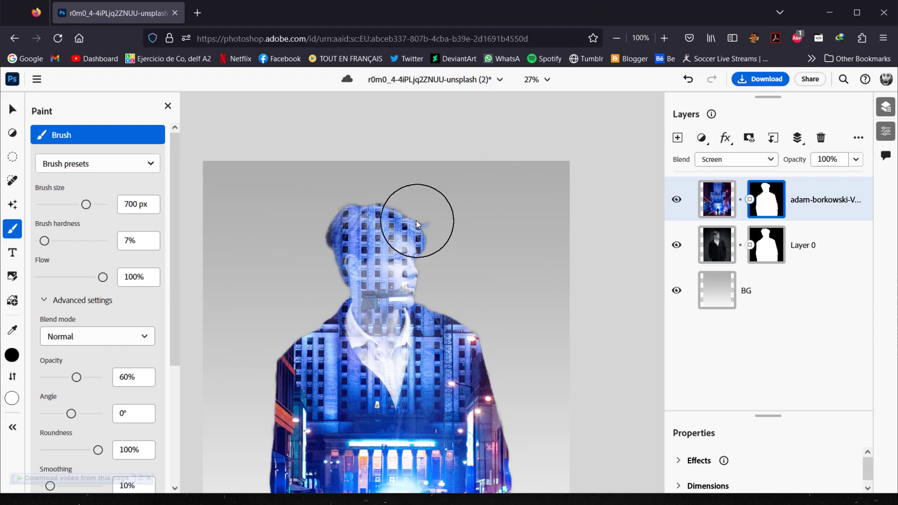
# Step: Paint black on the city layer's mask over the man's head and face, and reduce the brush to 400 px
pyautogui.moveTo(354, 215)
pyautogui.mouseDown()
pyautogui.moveTo(357, 164)
pyautogui.moveTo(407, 217)
pyautogui.moveTo(392, 164)
pyautogui.moveTo(413, 246)
pyautogui.moveTo(371, 201)
pyautogui.moveTo(355, 257)
pyautogui.moveTo(382, 252)
pyautogui.moveTo(377, 246)
pyautogui.moveTo(411, 266)
pyautogui.moveTo(360, 250)
pyautogui.moveTo(351, 237)
pyautogui.moveTo(387, 224)
pyautogui.moveTo(366, 331)
pyautogui.moveTo(368, 323)
pyautogui.moveTo(388, 343)
pyautogui.mouseUp()
pyautogui.press('[')
pyautogui.press('[')
pyautogui.press('[')
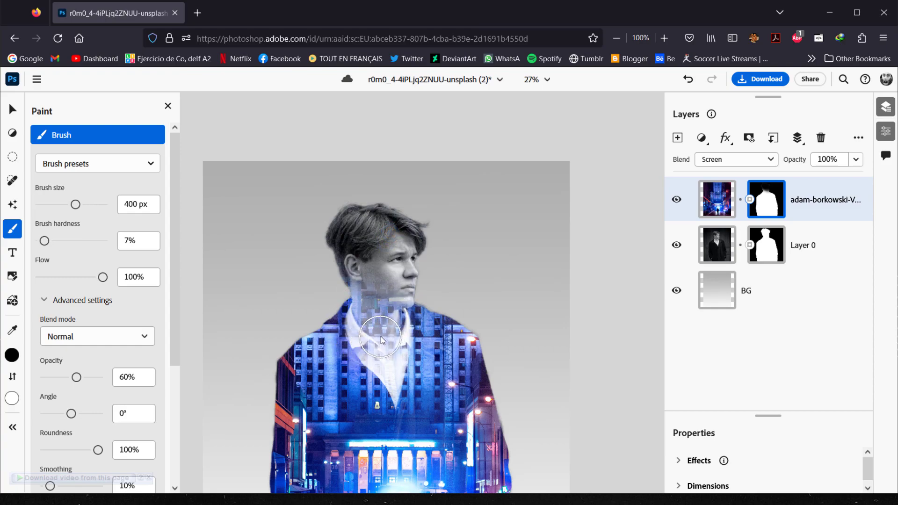
# Step: Paint white on the mask over the neck to bring back some city, and restore black as the foreground color
pyautogui.press('x')
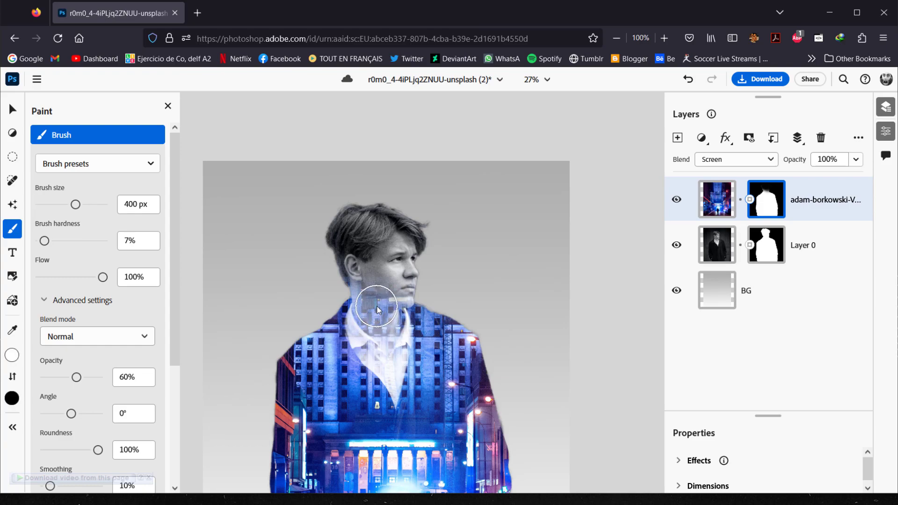
pyautogui.moveTo(379, 299)
pyautogui.mouseDown()
pyautogui.moveTo(386, 339)
pyautogui.moveTo(378, 317)
pyautogui.mouseUp()
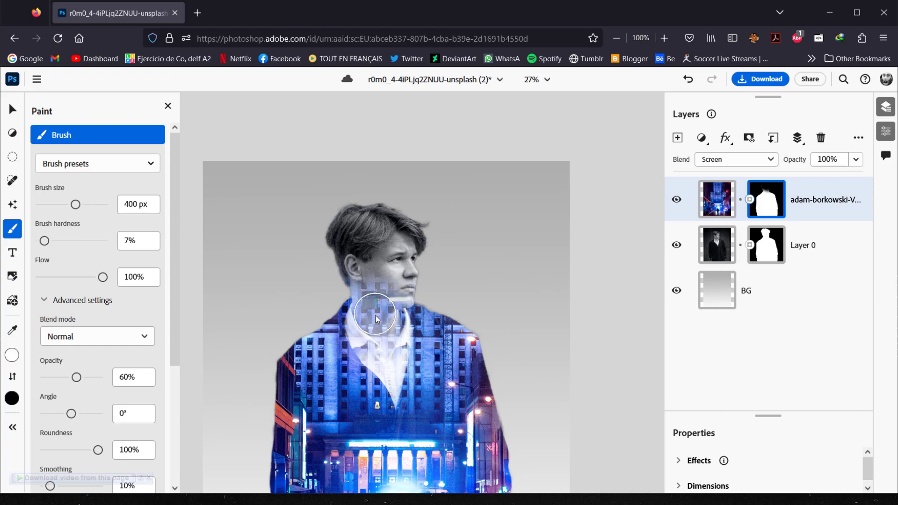
pyautogui.press('x')
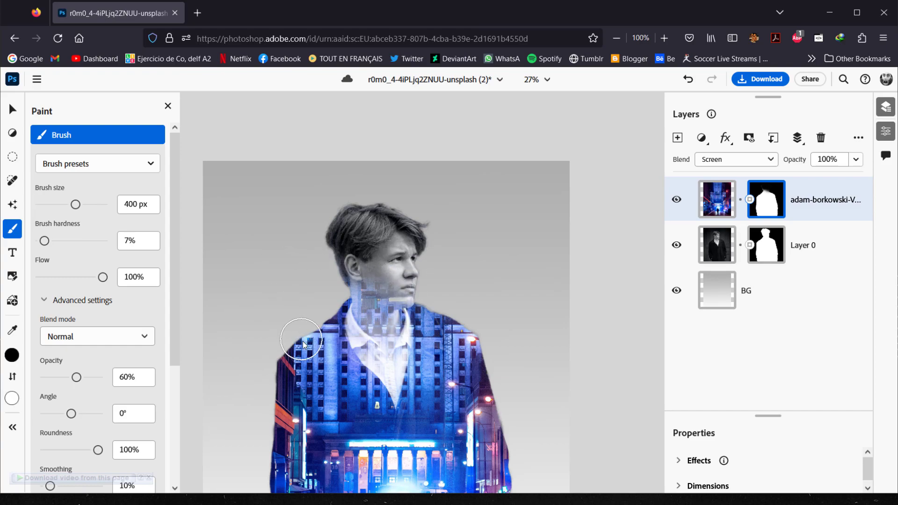
# Step: Enlarge the brush to 600 px and paint black along the jacket's shoulders, sleeves and lower edges on the city layer's mask
pyautogui.scroll(-3, 297, 267)
pyautogui.press(']')
pyautogui.press(']')
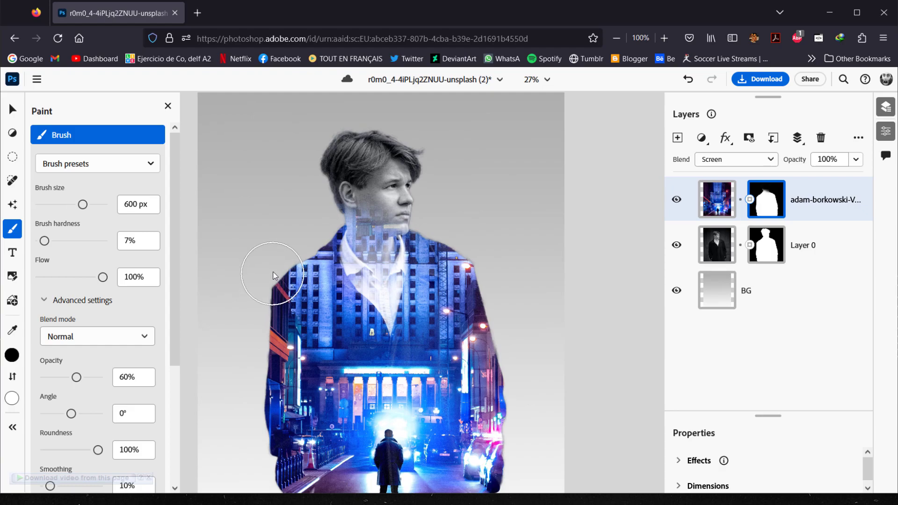
pyautogui.scroll(-1, 298, 231)
pyautogui.scroll(-1, 298, 233)
pyautogui.moveTo(288, 261)
pyautogui.mouseDown()
pyautogui.moveTo(281, 421)
pyautogui.moveTo(298, 471)
pyautogui.moveTo(399, 470)
pyautogui.moveTo(445, 445)
pyautogui.moveTo(457, 338)
pyautogui.moveTo(423, 242)
pyautogui.moveTo(380, 168)
pyautogui.moveTo(313, 169)
pyautogui.moveTo(262, 317)
pyautogui.moveTo(274, 430)
pyautogui.moveTo(305, 481)
pyautogui.moveTo(315, 435)
pyautogui.mouseUp()
pyautogui.scroll(-1, 365, 350)
pyautogui.press('alt')
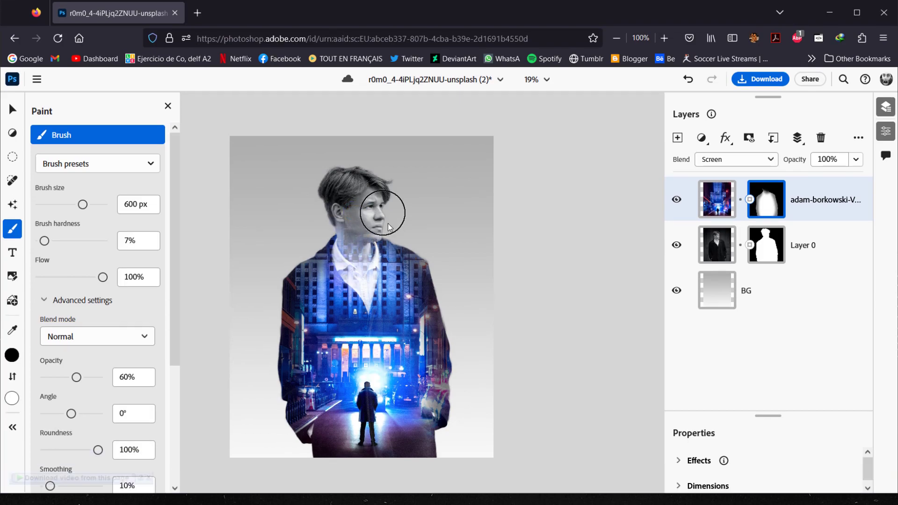
# Step: Undo the last brush stroke over the neck, touch up the mask with black dabs around the jaw, and collapse the brush settings
pyautogui.scroll(4, 369, 241)
pyautogui.hotkey('ctrl', 'z')
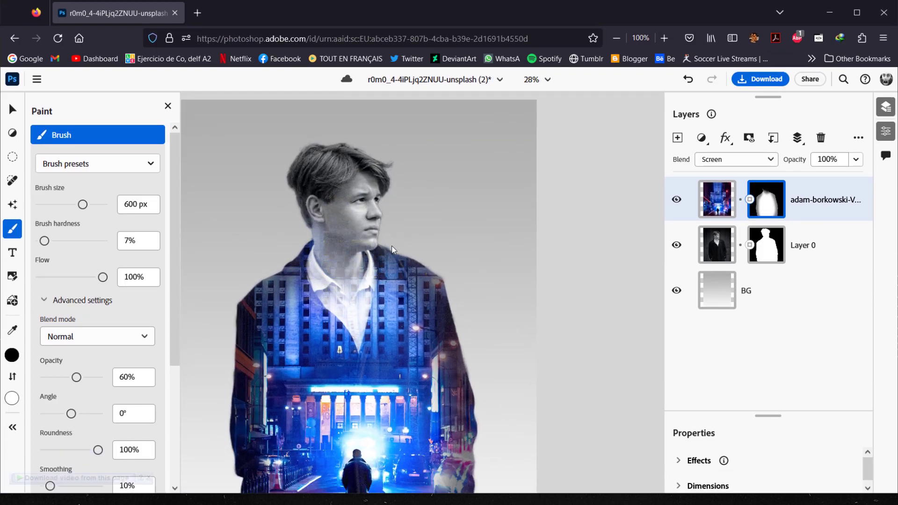
pyautogui.click(388, 222)
pyautogui.click(379, 229)
pyautogui.click(295, 227)
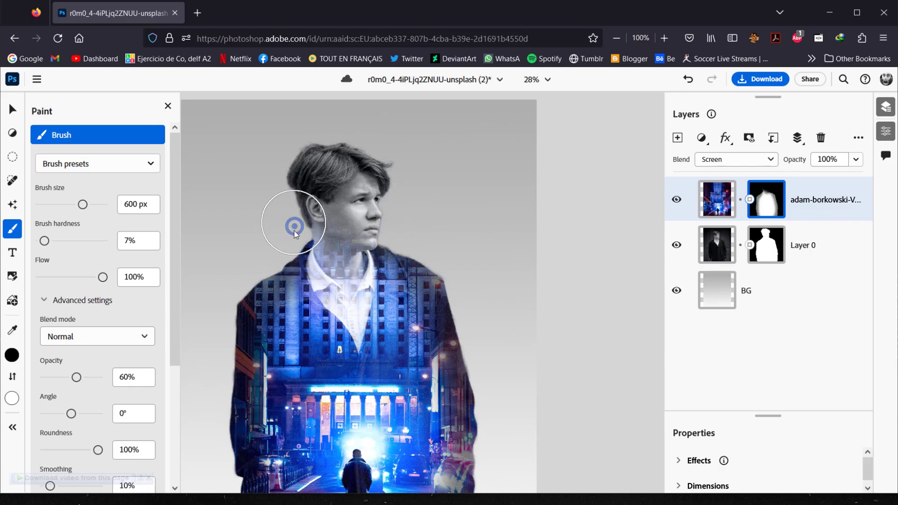
pyautogui.click(167, 107)
pyautogui.press('alt')
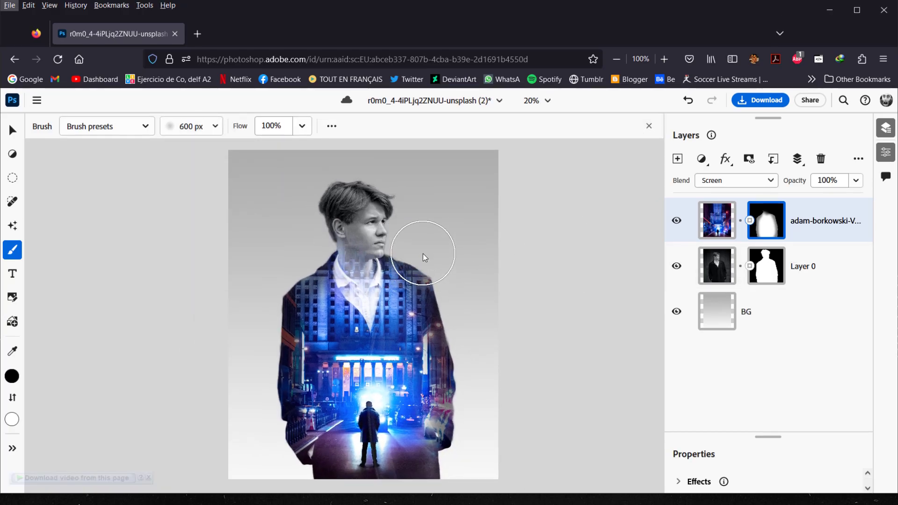
pyautogui.press('alt')
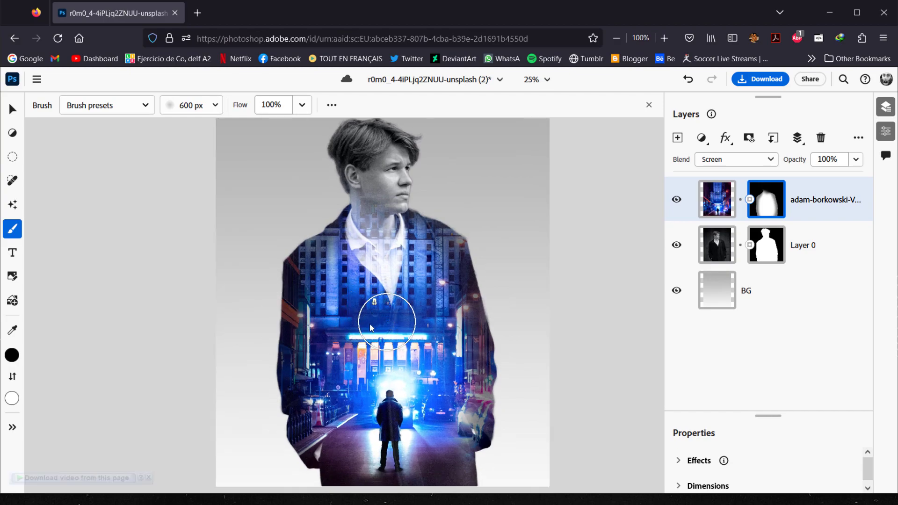
pyautogui.press('alt')
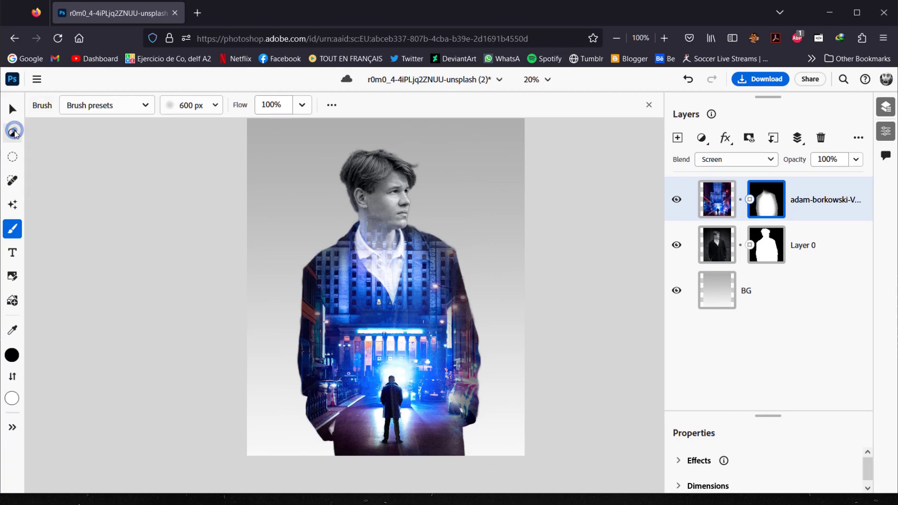
# Step: Switch to the Move tool and look through the Quick actions from Lighting and Film down to Effects
pyautogui.click(11, 110)
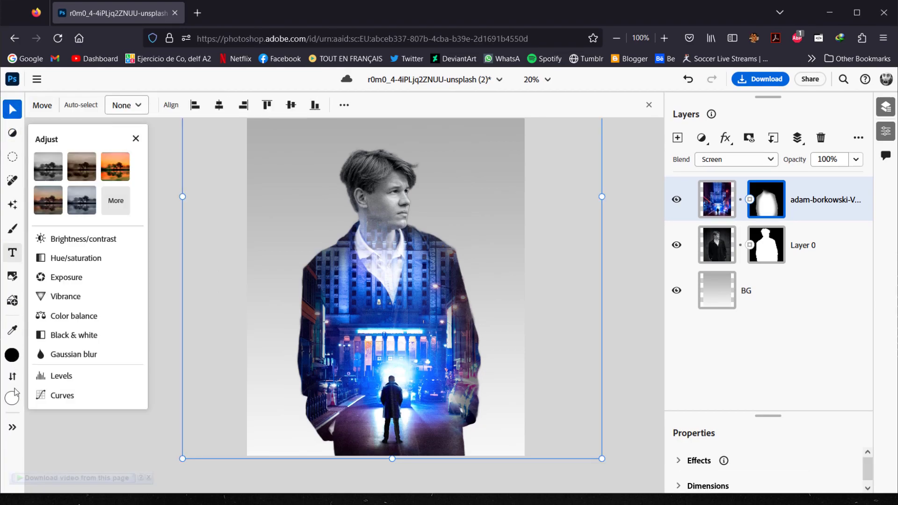
pyautogui.click(15, 426)
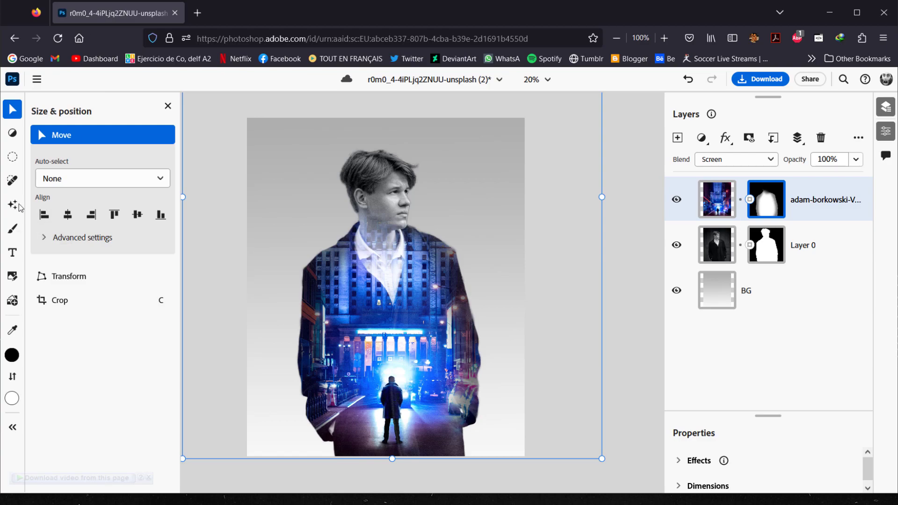
pyautogui.click(36, 205)
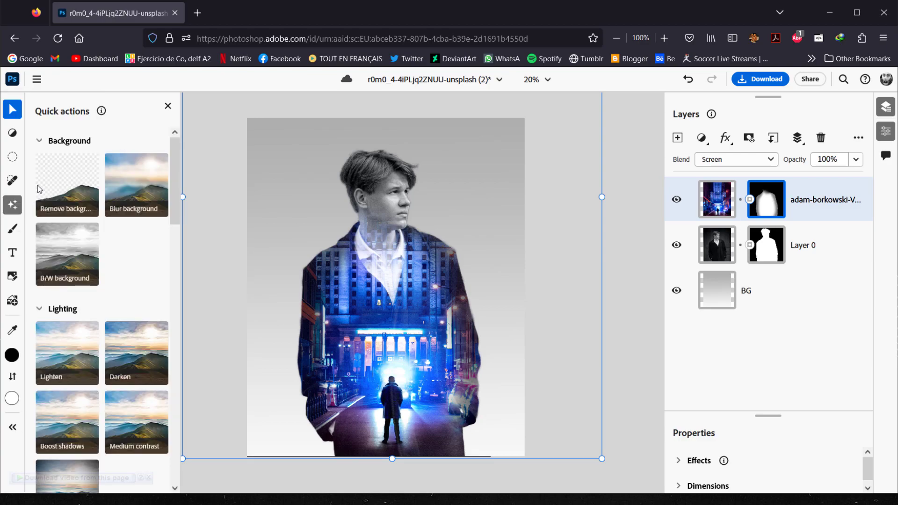
pyautogui.moveTo(177, 166); pyautogui.dragTo(181, 218)
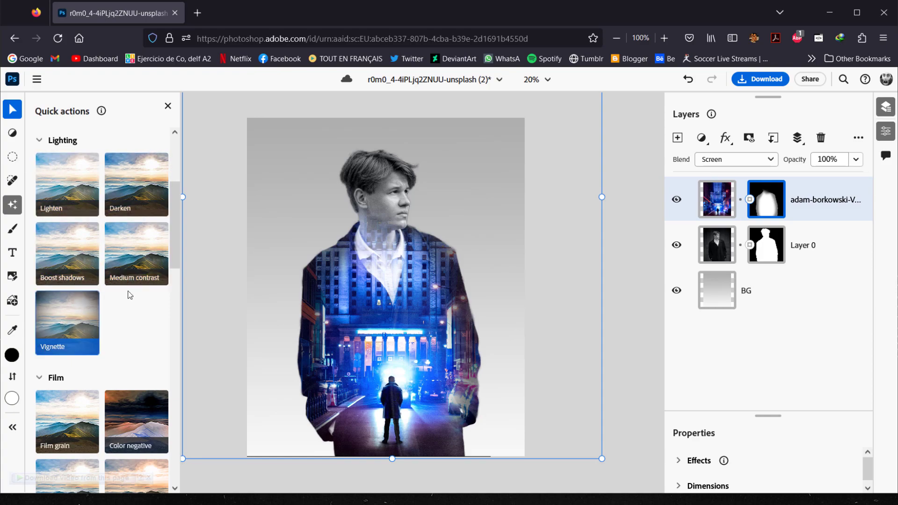
pyautogui.scroll(-3, 180, 197)
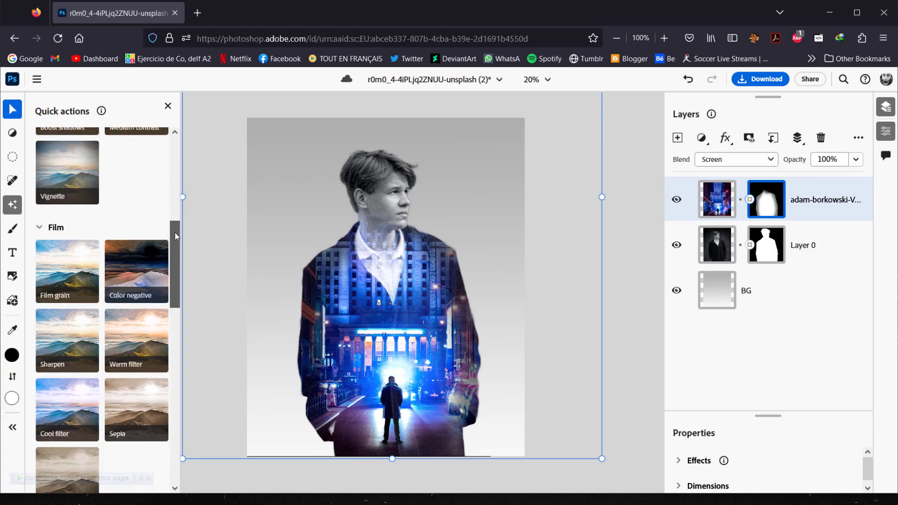
pyautogui.moveTo(176, 236)
pyautogui.mouseDown()
pyautogui.moveTo(178, 318)
pyautogui.moveTo(176, 245)
pyautogui.mouseUp()
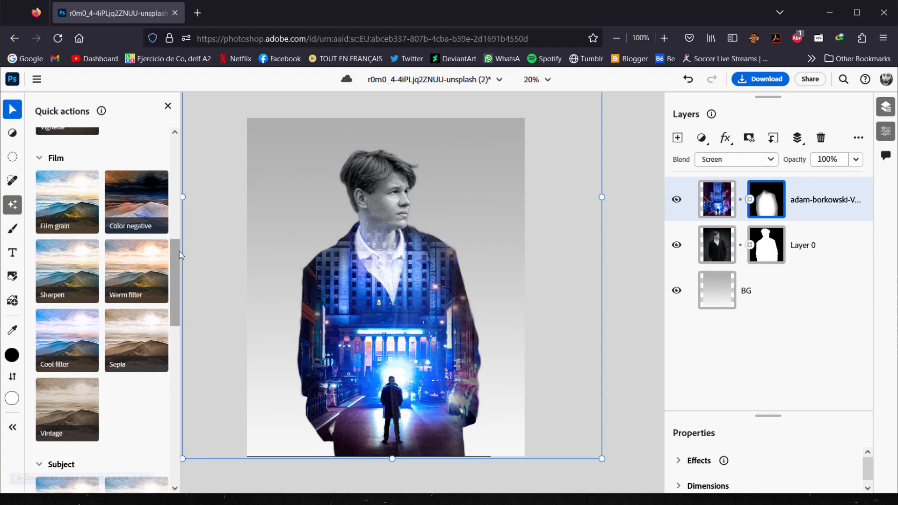
pyautogui.moveTo(180, 251); pyautogui.dragTo(180, 377)
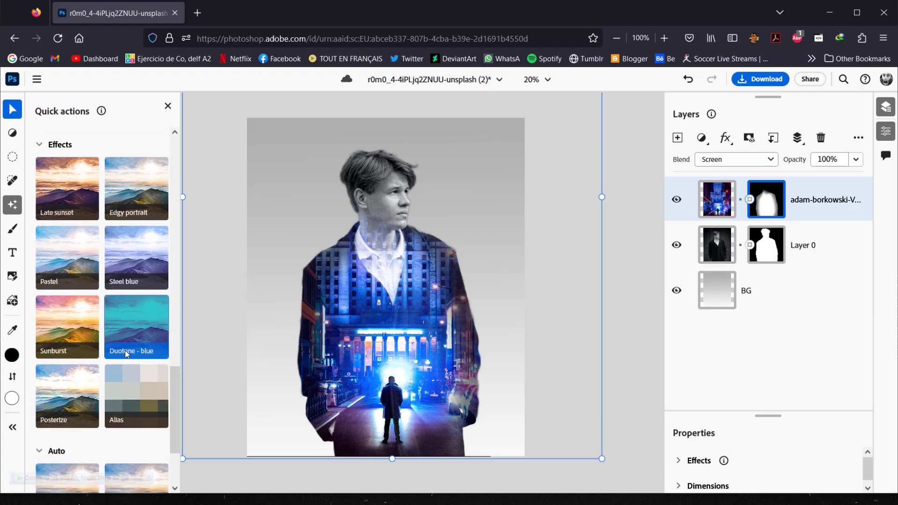
# Step: Try the Duotone - blue quick action on the city layer, comparing it on and off, and delete its layer
pyautogui.click(128, 324)
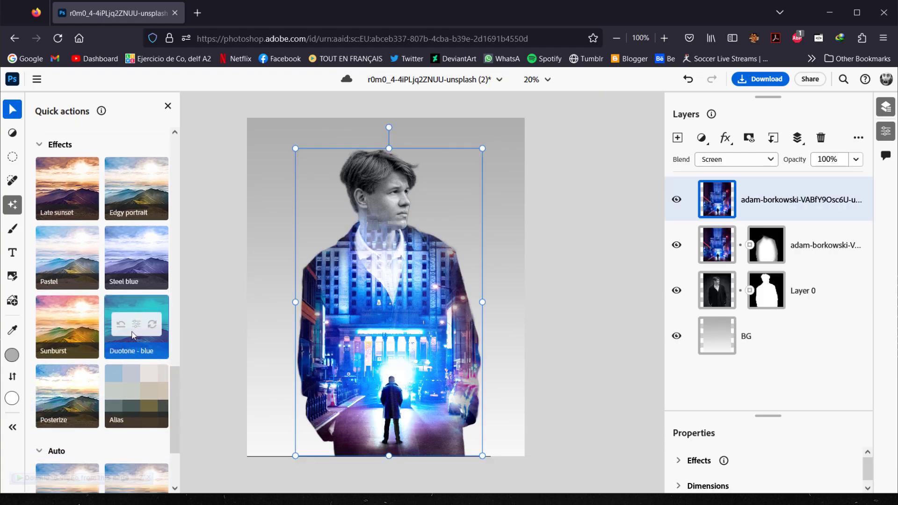
pyautogui.click(678, 200)
pyautogui.click(678, 200)
pyautogui.click(678, 199)
pyautogui.click(676, 198)
pyautogui.click(676, 199)
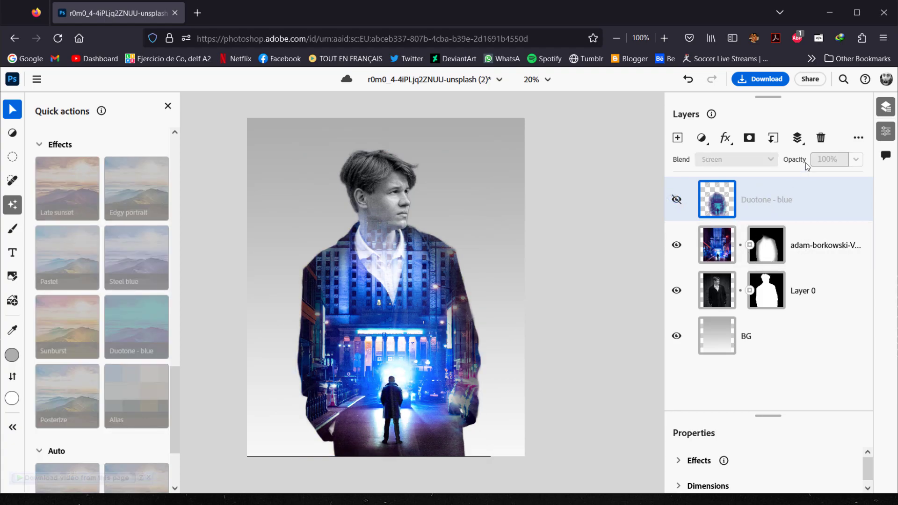
pyautogui.click(821, 138)
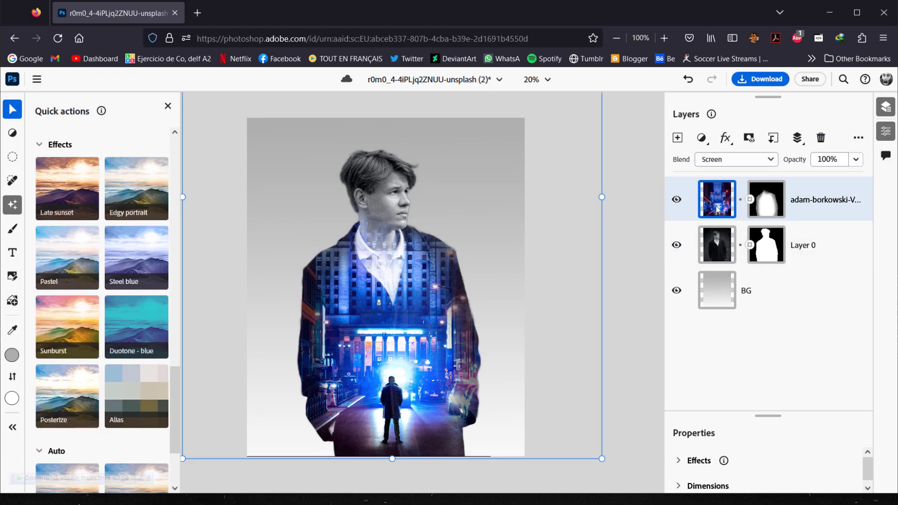
# Step: Apply Duotone - blue to the city layer again, toggle its visibility to compare, and remove the effect layer
pyautogui.click(136, 330)
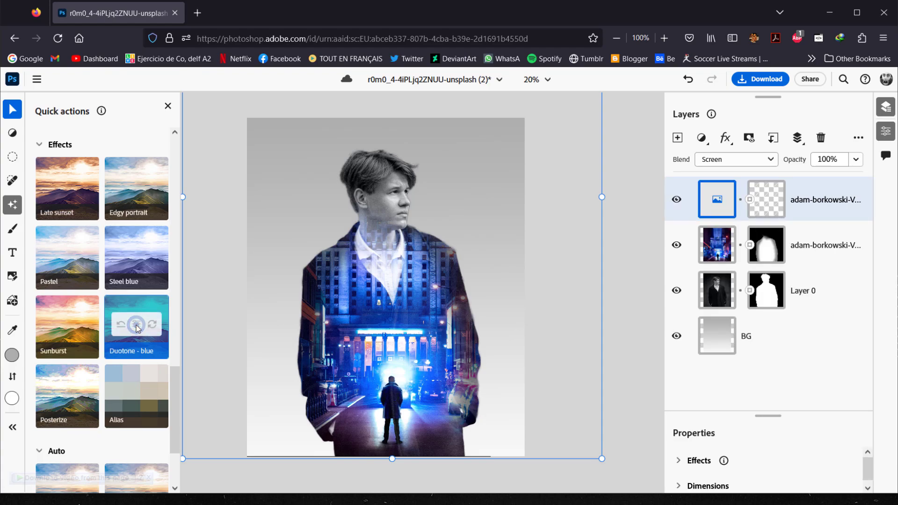
pyautogui.click(678, 199)
pyautogui.click(679, 199)
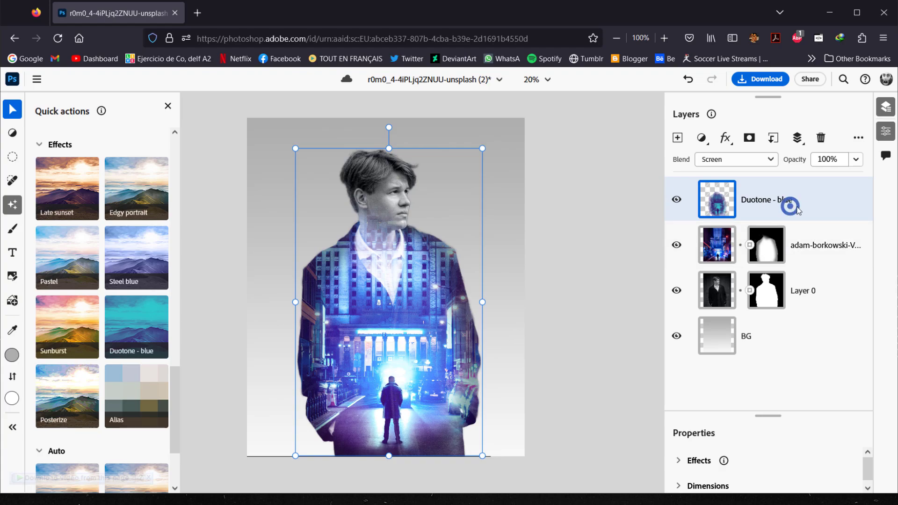
pyautogui.click(821, 138)
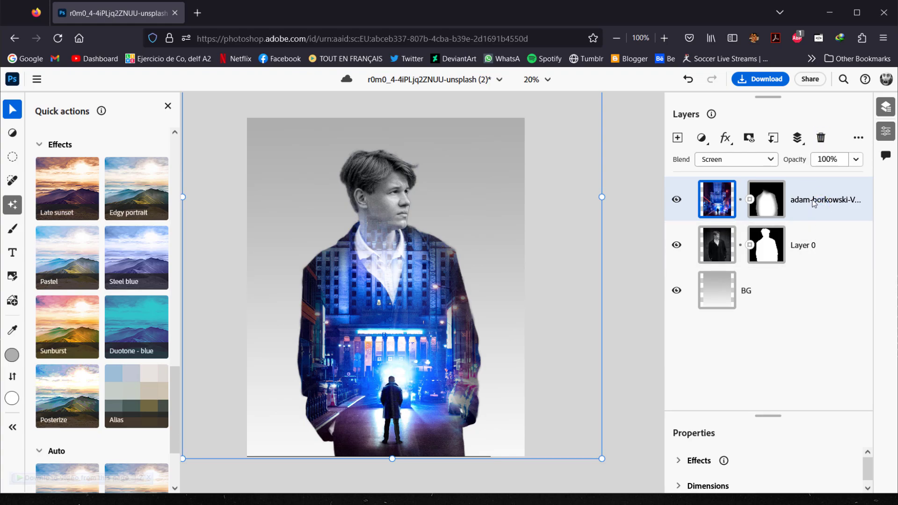
# Step: Group the city photo, Layer 0 and BG layers together and name the group "Original"
pyautogui.click(784, 303)
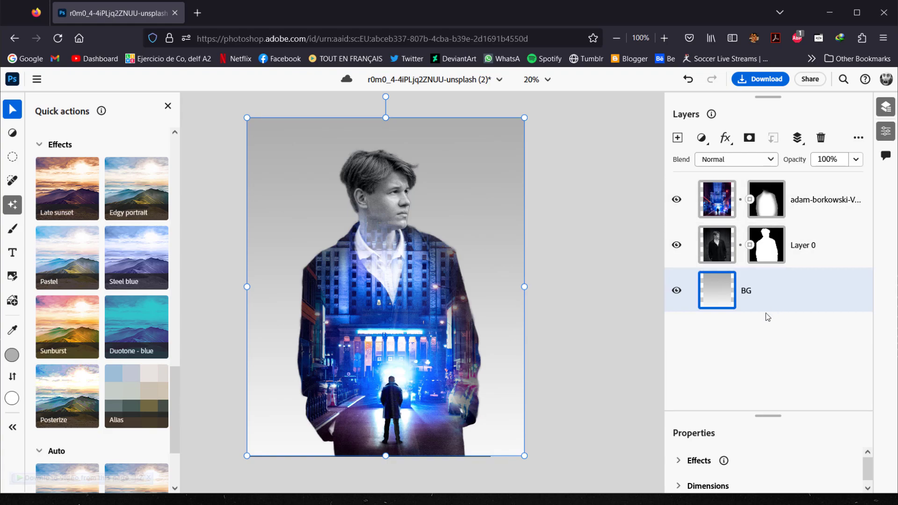
pyautogui.keyDown('shift'); pyautogui.click(805, 209); pyautogui.keyUp('shift')
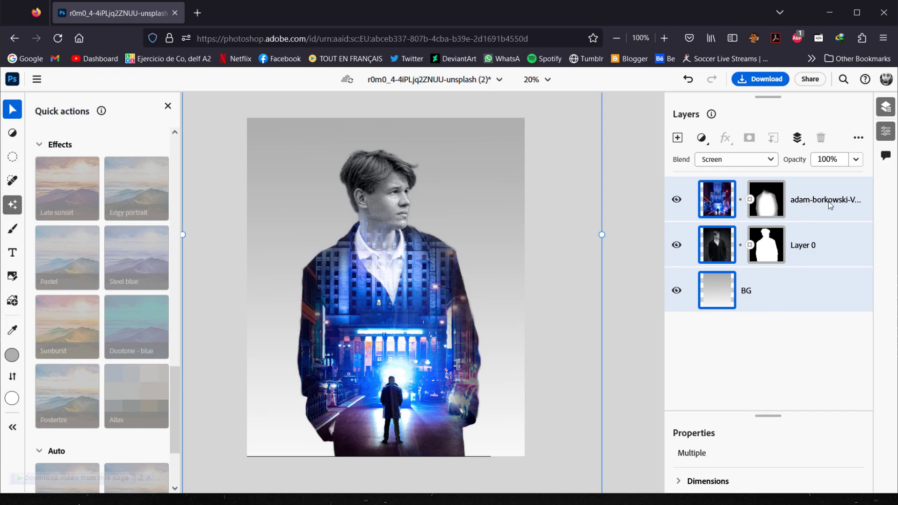
pyautogui.hotkey('ctrl', 'g')
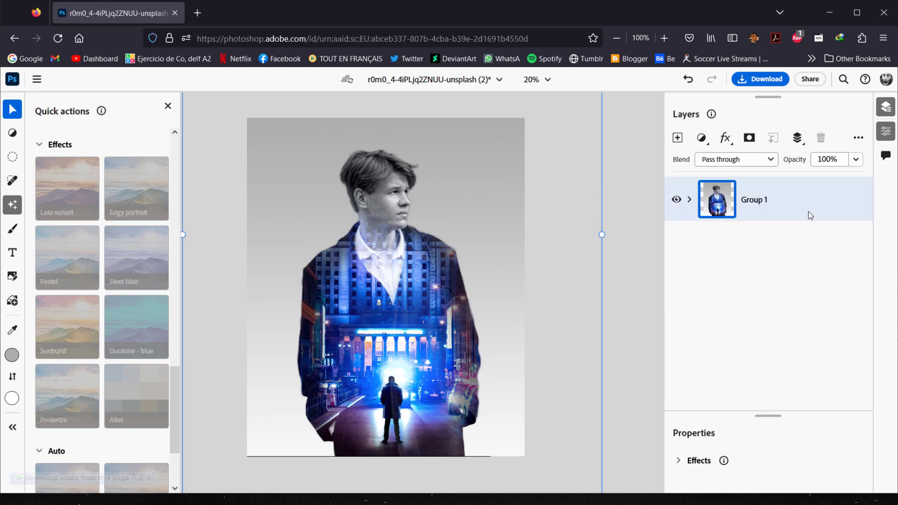
pyautogui.doubleClick(758, 199)
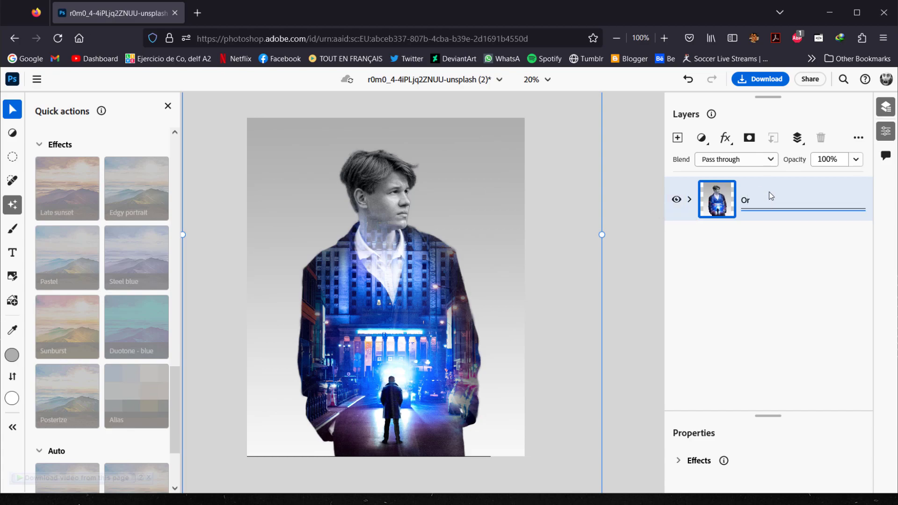
pyautogui.press('Return')
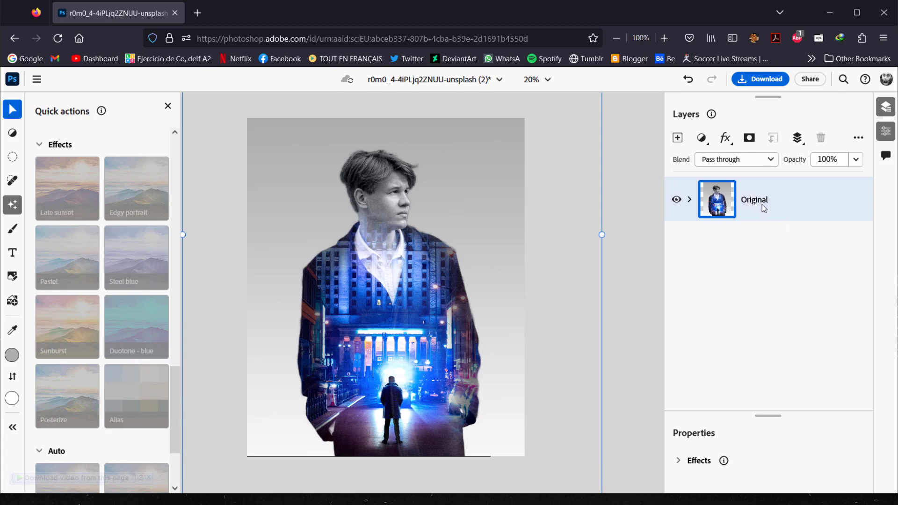
# Step: Duplicate the Original group, merge the copy into a single layer, and toggle its visibility to check it
pyautogui.hotkey('ctrl', 'j')
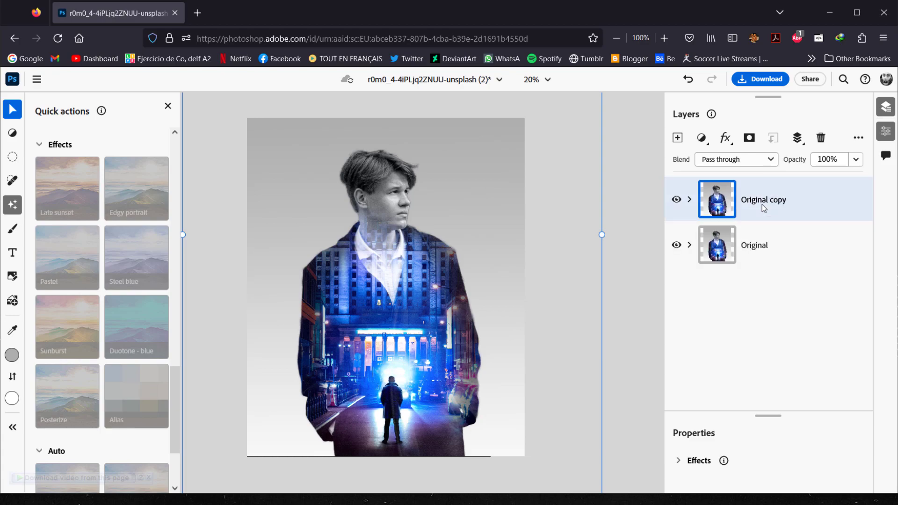
pyautogui.rightClick(801, 202)
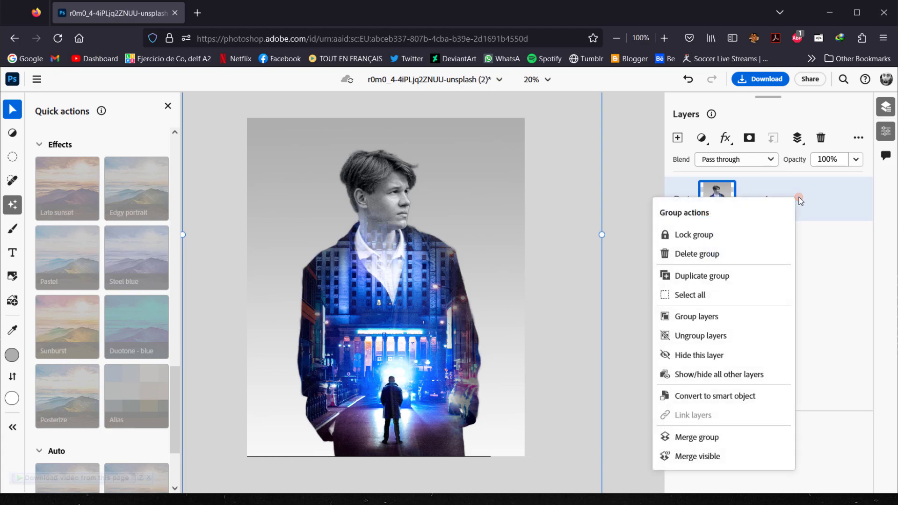
pyautogui.click(710, 439)
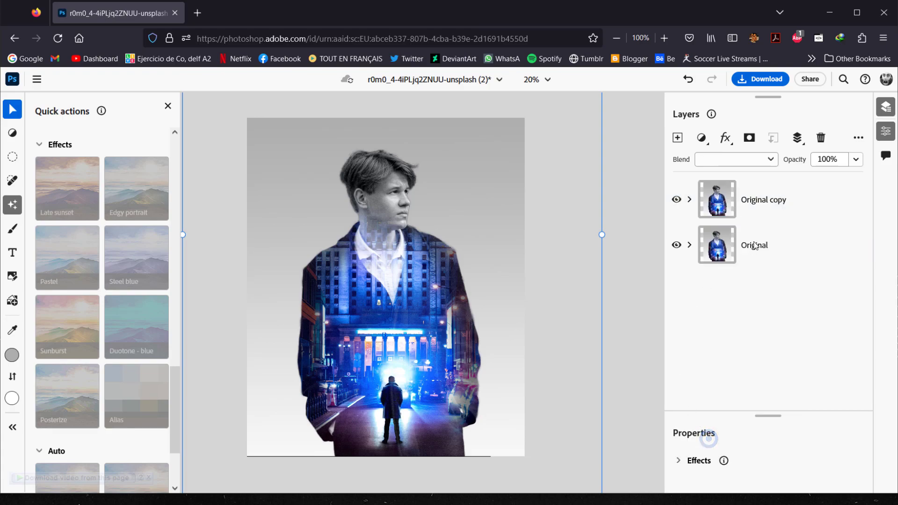
pyautogui.click(677, 199)
pyautogui.click(677, 200)
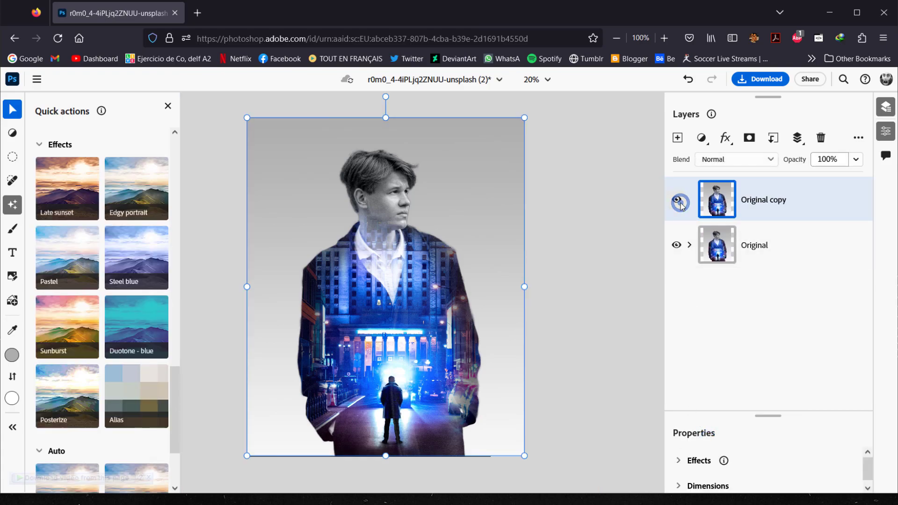
# Step: Hide the Original group and rename the merged copy "Final Draft"
pyautogui.click(677, 244)
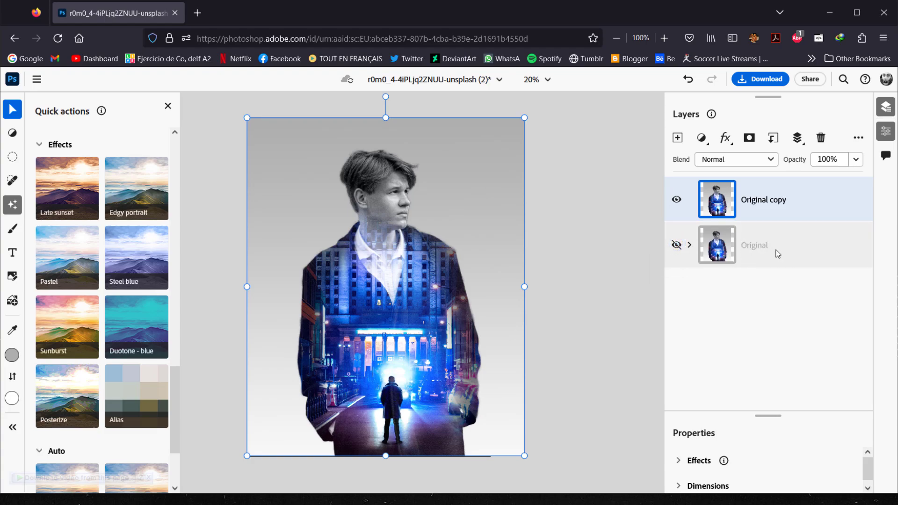
pyautogui.doubleClick(763, 201)
pyautogui.write('Final Dra')
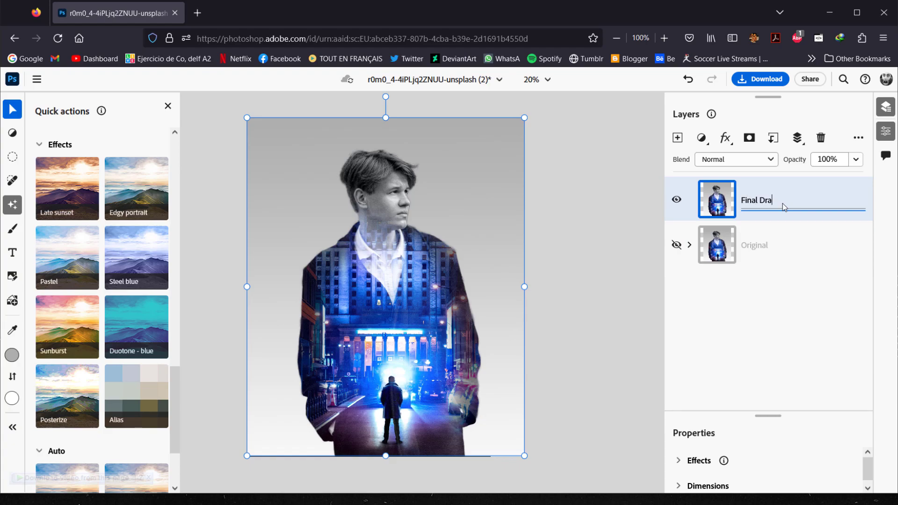
pyautogui.press('Return')
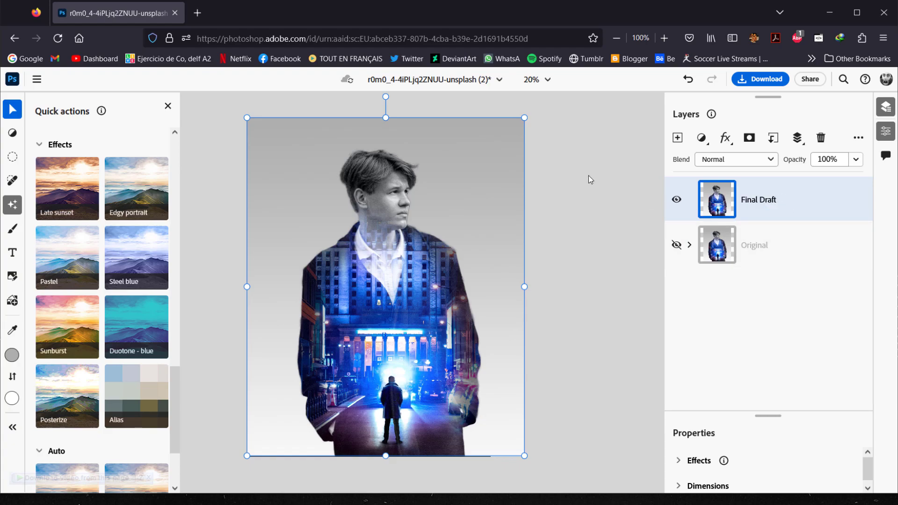
# Step: Apply the Duotone - blue quick action to the Final Draft layer and compare the image with and without it
pyautogui.click(148, 333)
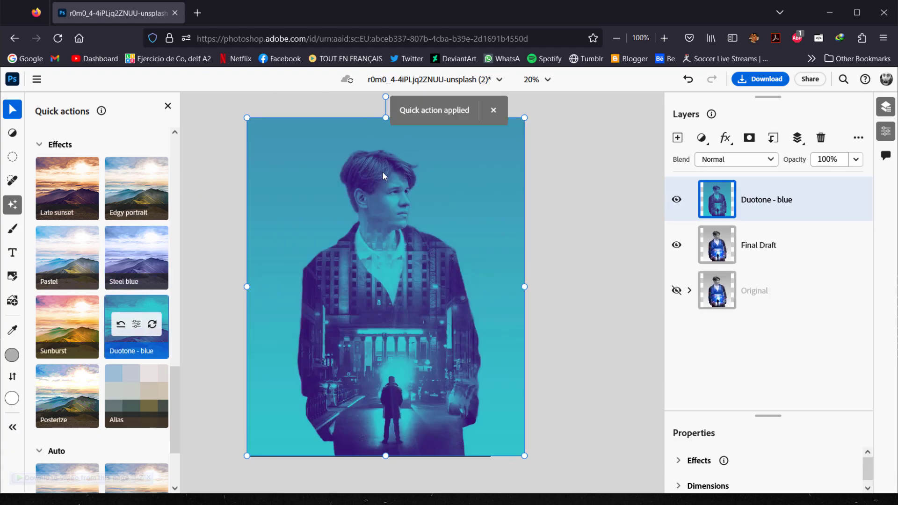
pyautogui.click(676, 200)
pyautogui.click(675, 205)
pyautogui.click(675, 206)
pyautogui.click(674, 206)
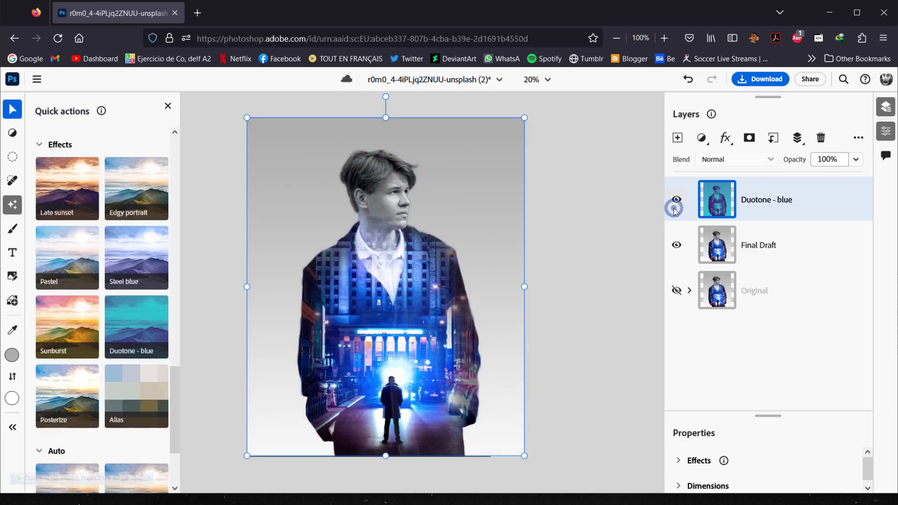
# Step: Lower the Duotone - blue layer's opacity to 46% and toggle its visibility to compare the result
pyautogui.click(859, 160)
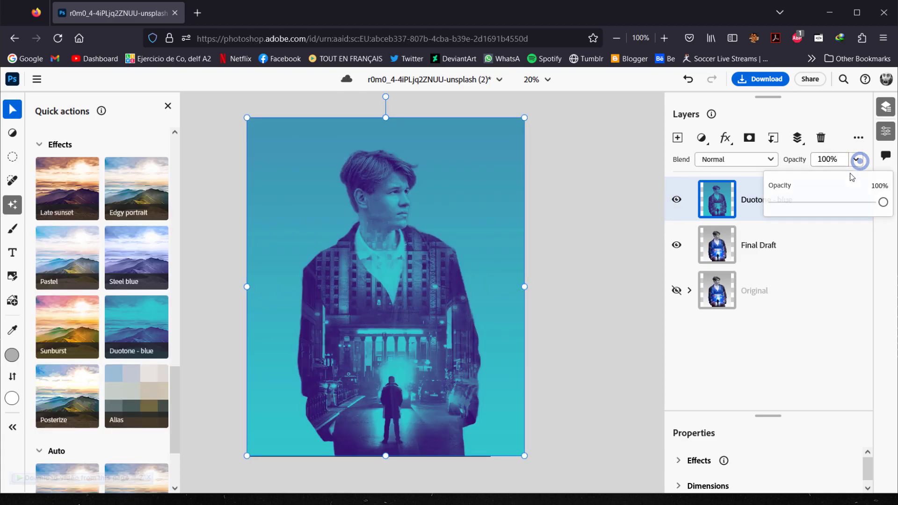
pyautogui.moveTo(841, 203)
pyautogui.mouseDown()
pyautogui.moveTo(807, 206)
pyautogui.moveTo(826, 206)
pyautogui.mouseUp()
pyautogui.click(800, 355)
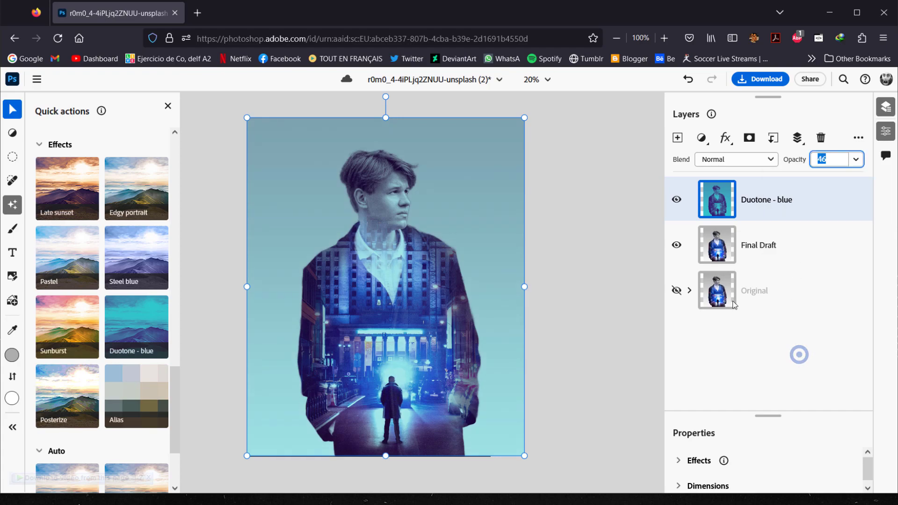
pyautogui.click(676, 200)
pyautogui.click(677, 199)
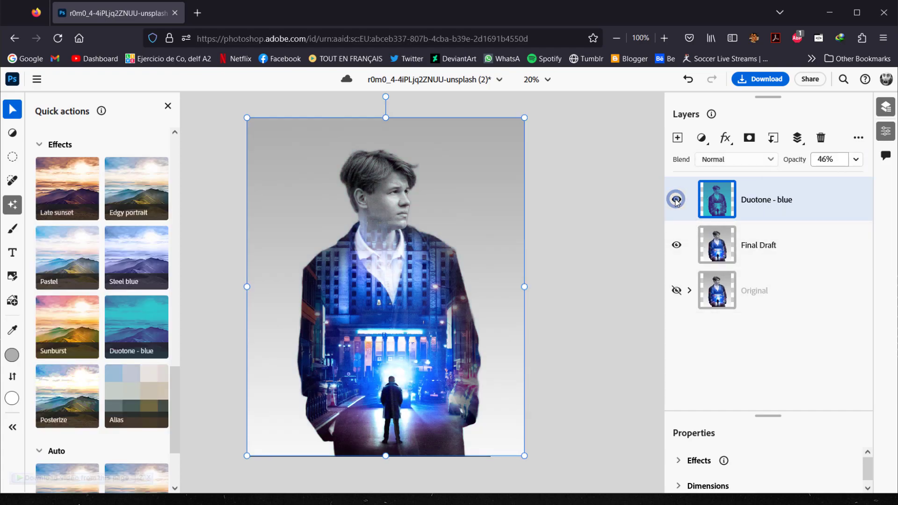
pyautogui.click(677, 199)
pyautogui.click(676, 200)
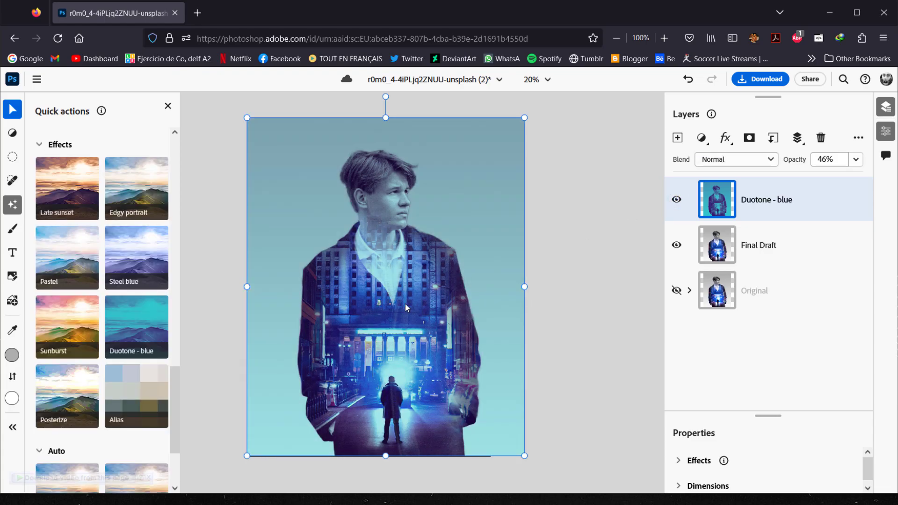
# Step: Inspect the blue-toned composite up close and look through the remaining quick actions down to the Auto section
pyautogui.scroll(2, 361, 243)
pyautogui.scroll(-2, 365, 234)
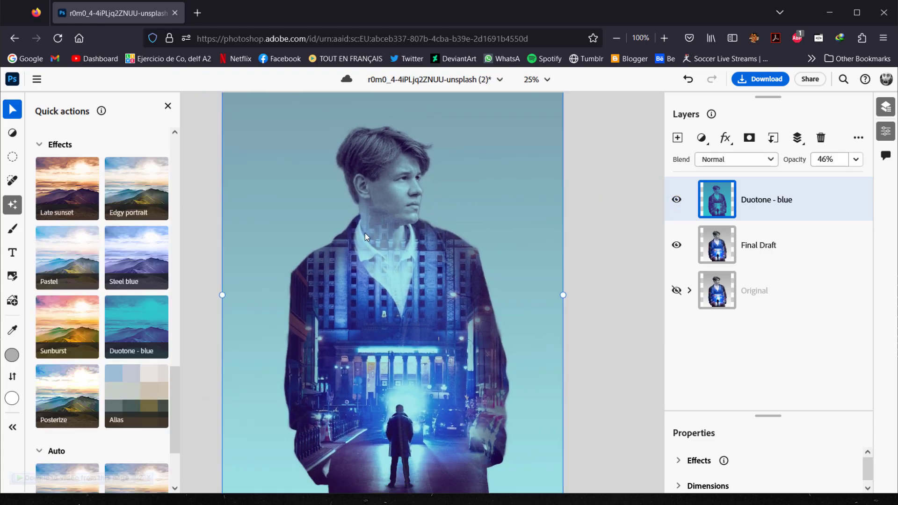
pyautogui.press('alt')
pyautogui.scroll(-3, 386, 287)
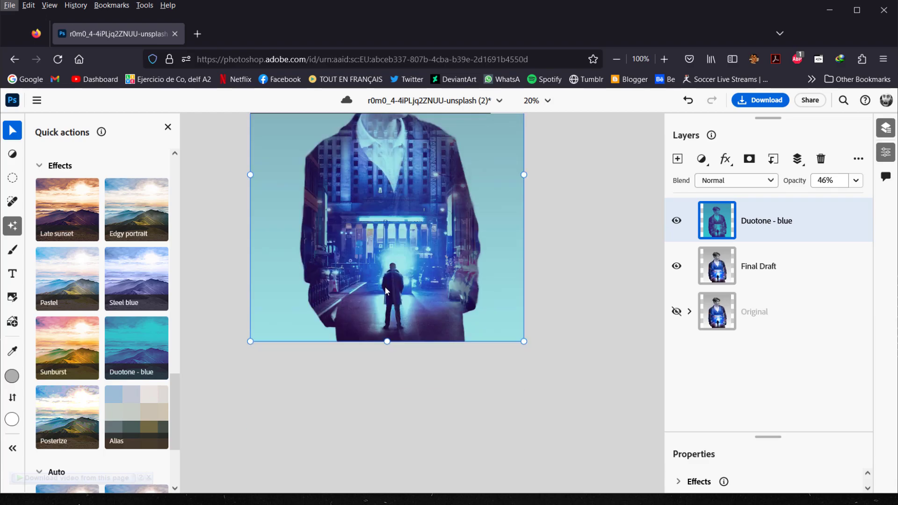
pyautogui.scroll(-1, 84, 327)
pyautogui.scroll(-3, 86, 308)
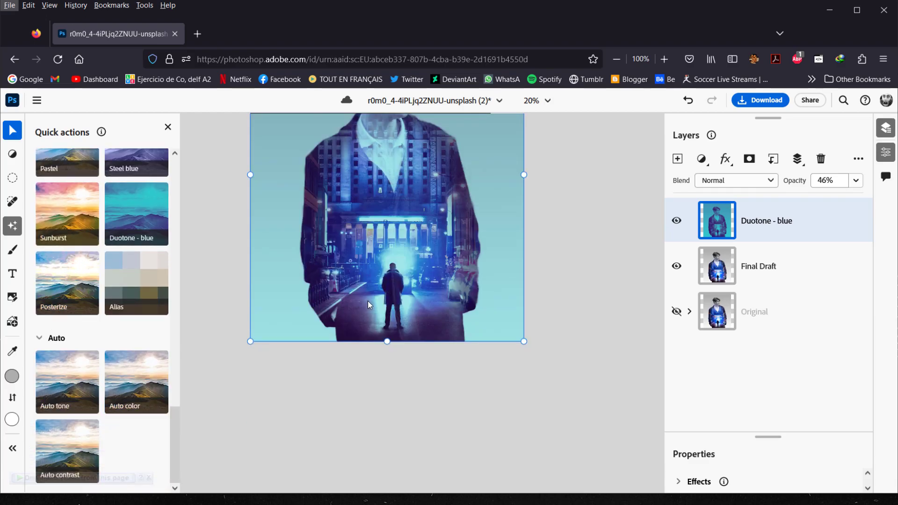
pyautogui.scroll(3, 368, 299)
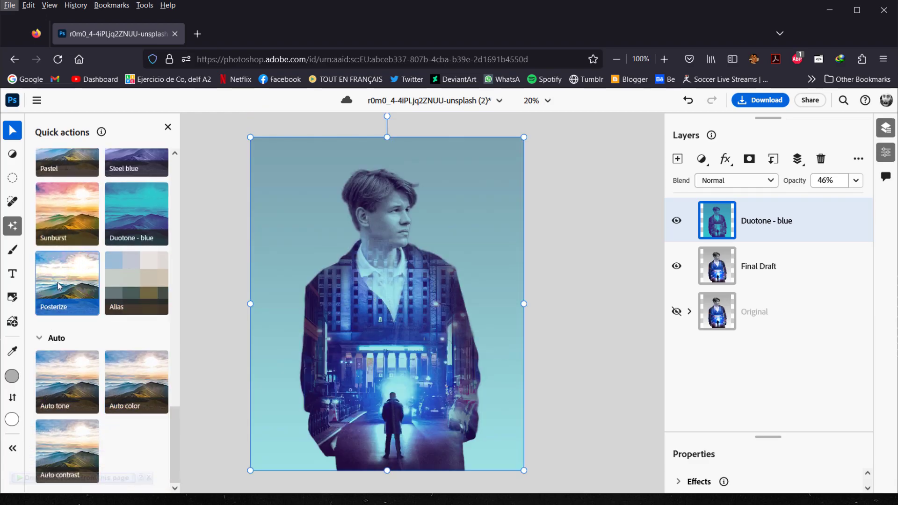
pyautogui.scroll(1, 91, 397)
pyautogui.scroll(-1, 92, 444)
# Step: Try the Auto contrast quick action on the Duotone - blue layer, compare it on and off, and delete its layer
pyautogui.click(70, 457)
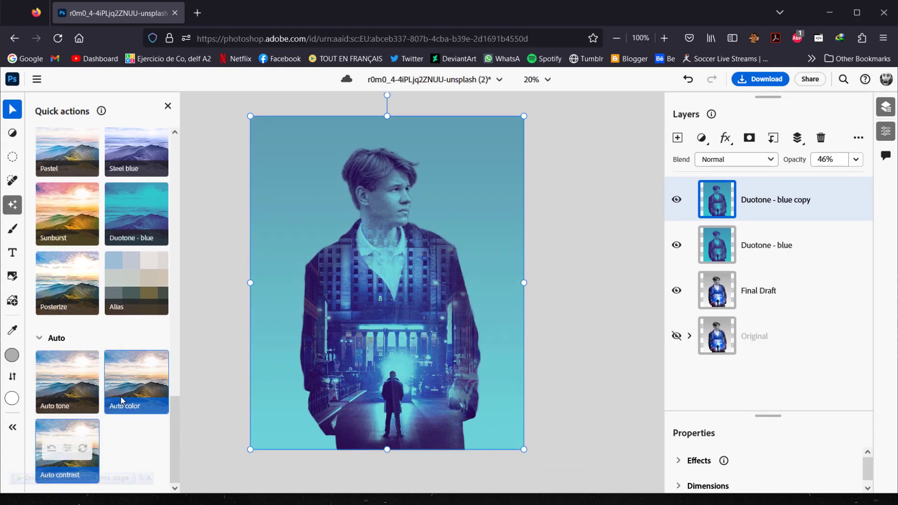
pyautogui.click(676, 200)
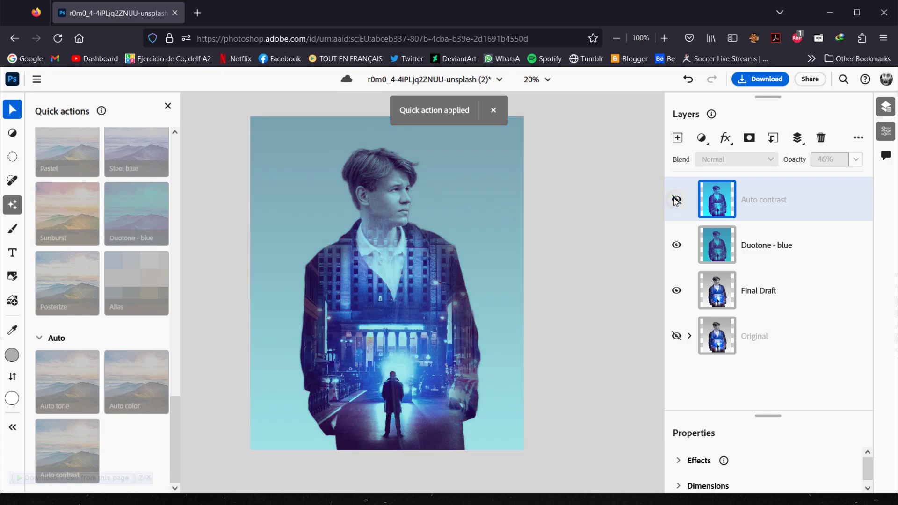
pyautogui.click(677, 200)
pyautogui.click(677, 200)
pyautogui.click(676, 201)
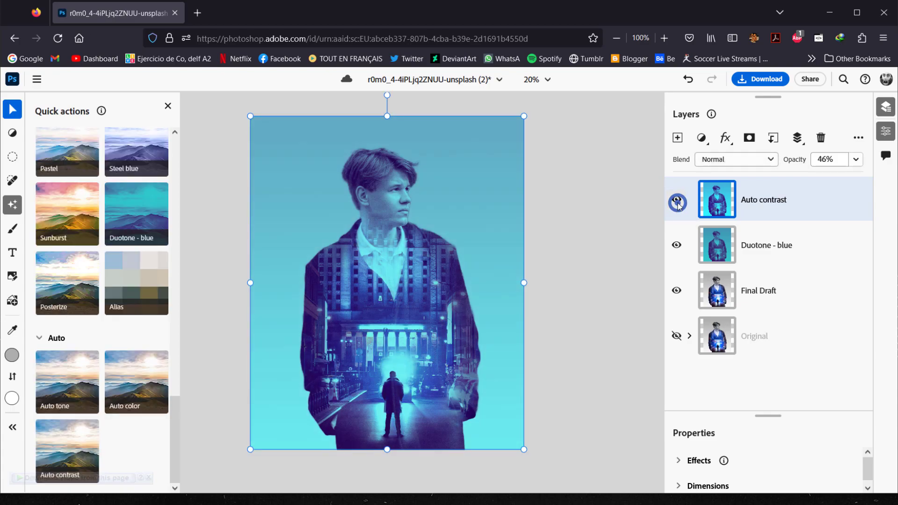
pyautogui.click(677, 201)
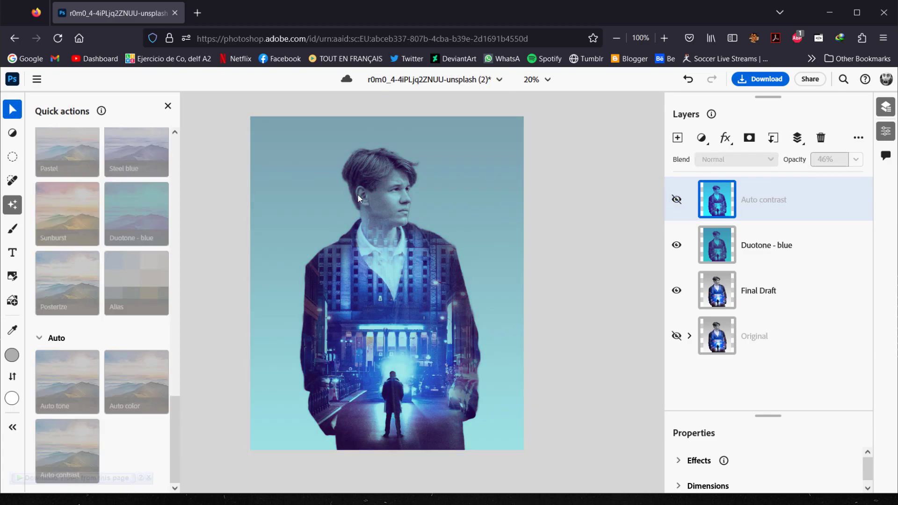
pyautogui.click(821, 138)
# Step: Try the Cool filter quick action on the Duotone - blue layer, toggle its visibility to compare, and delete its layer
pyautogui.scroll(3, 337, 312)
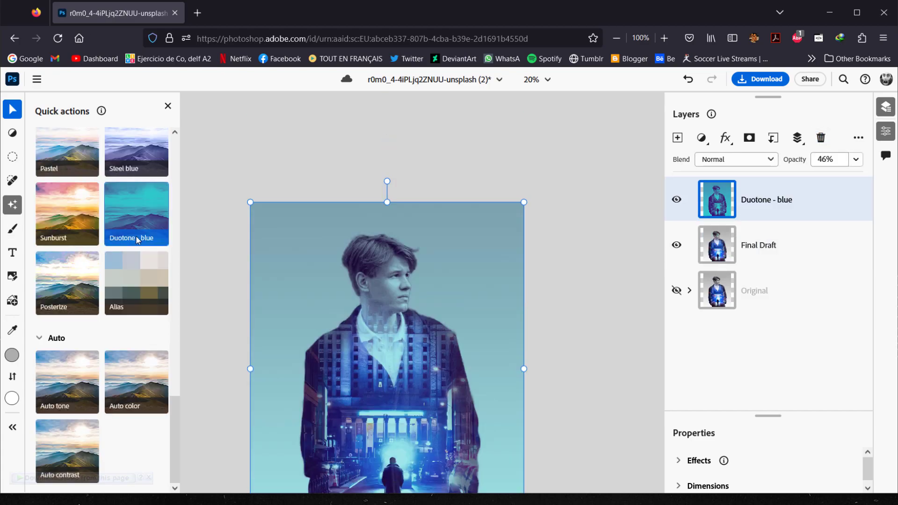
pyautogui.scroll(10, 137, 237)
pyautogui.scroll(3, 136, 237)
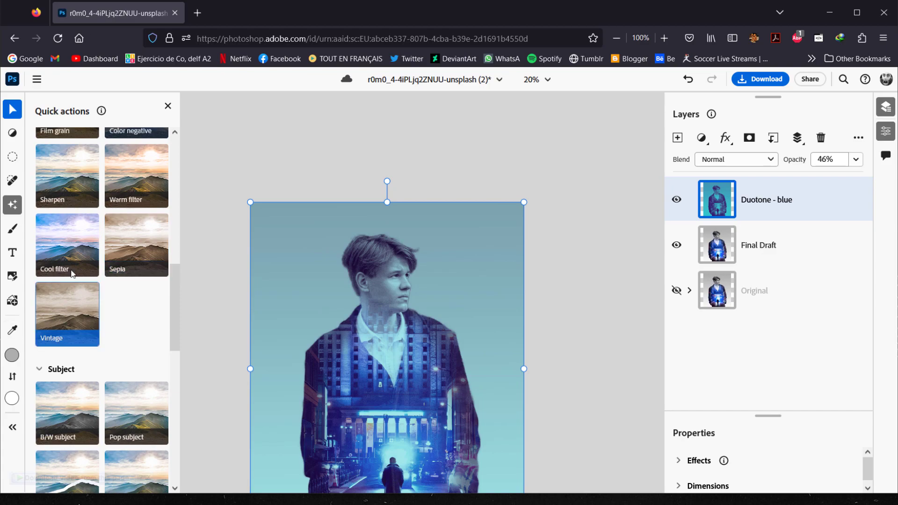
pyautogui.click(60, 241)
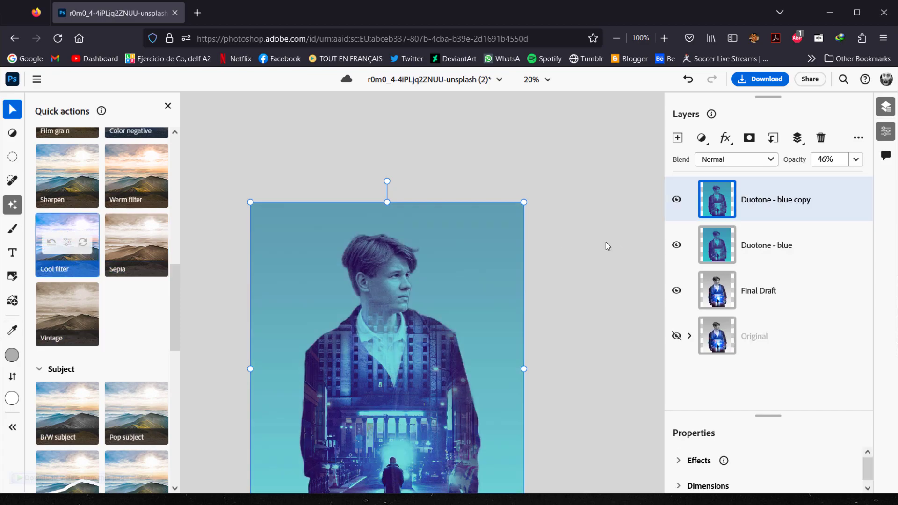
pyautogui.click(677, 199)
pyautogui.click(677, 199)
pyautogui.click(677, 199)
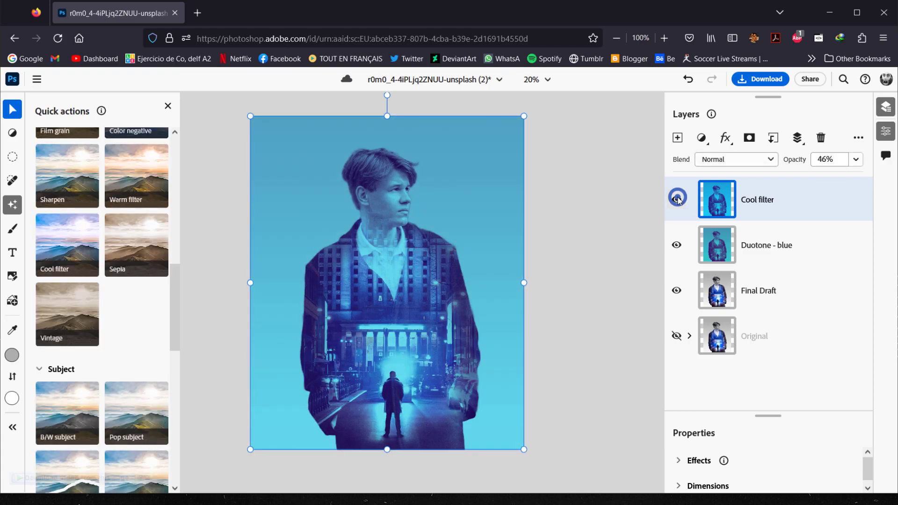
pyautogui.click(677, 199)
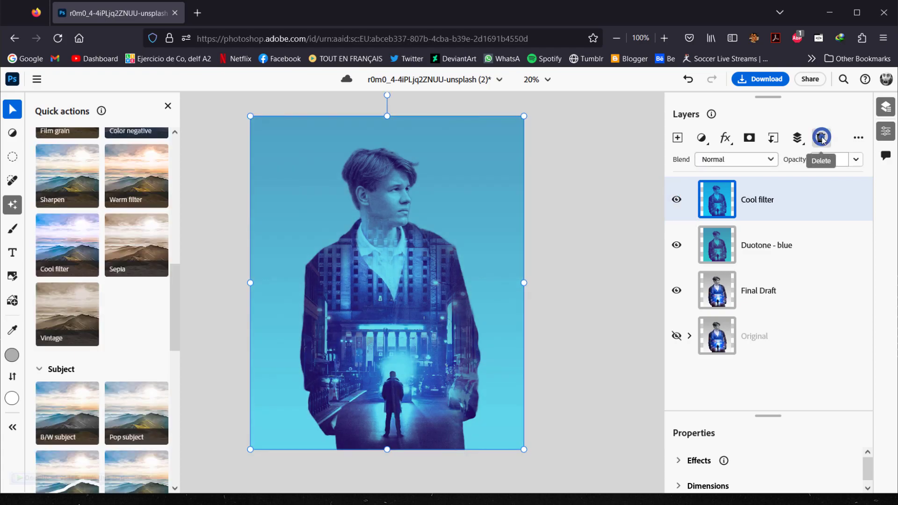
pyautogui.click(821, 138)
# Step: Apply the Warm filter quick action above the Duotone - blue layer, compare it, and set its layer opacity to 20%
pyautogui.click(143, 178)
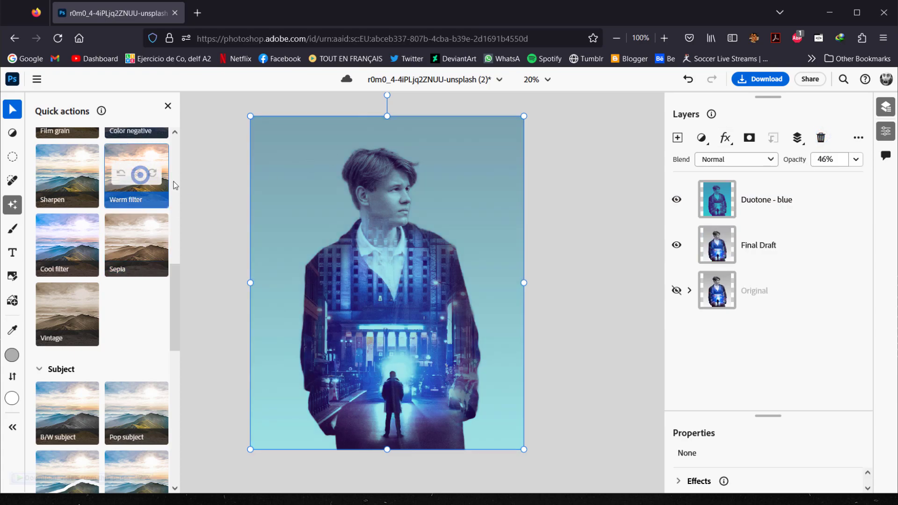
pyautogui.click(677, 199)
pyautogui.click(677, 198)
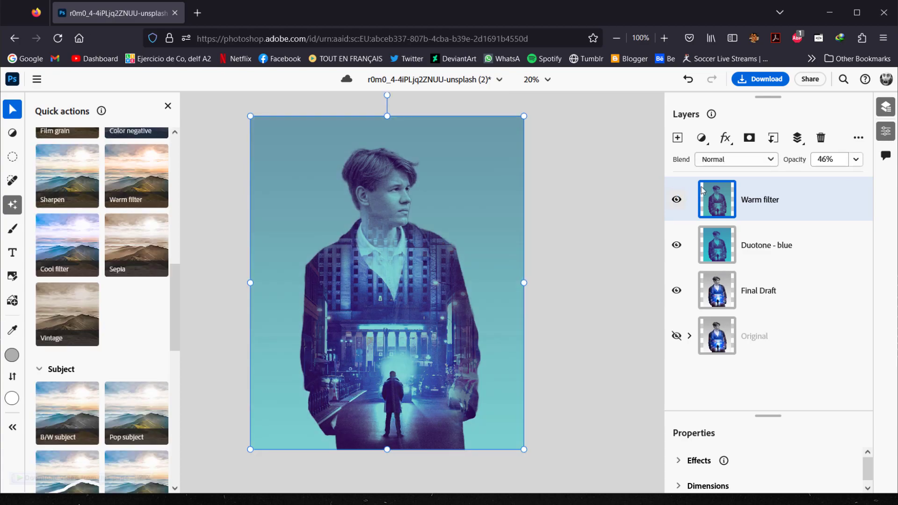
pyautogui.click(857, 160)
pyautogui.moveTo(823, 202); pyautogui.dragTo(795, 205)
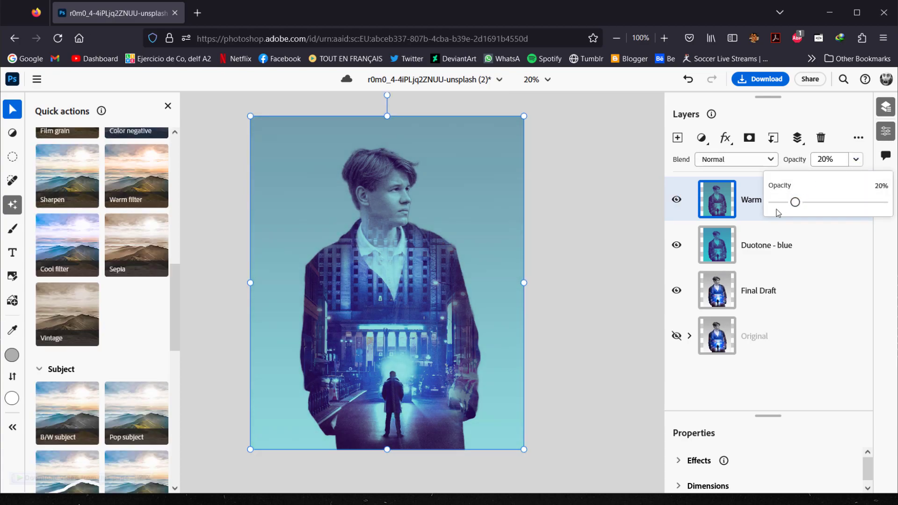
pyautogui.click(748, 218)
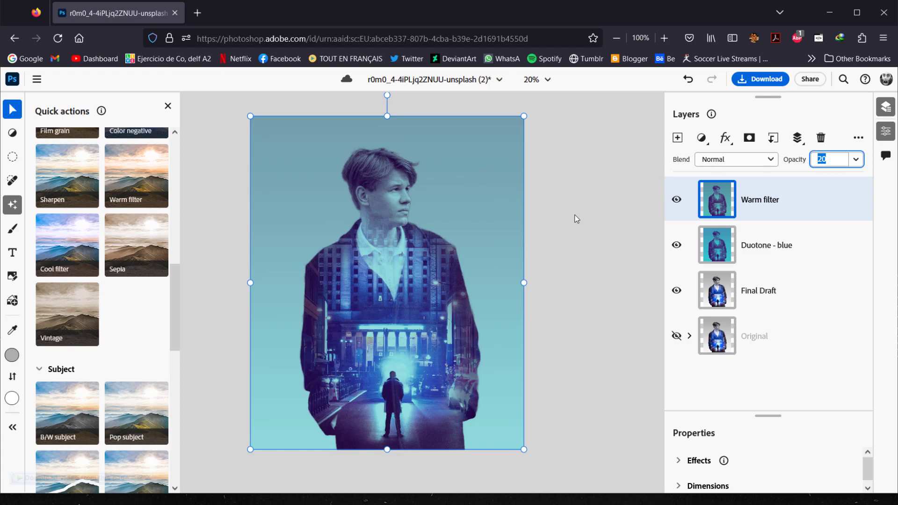
# Step: Check the cloud document's save status and rename the document to "Double Exposure Draft 2"
pyautogui.click(346, 81)
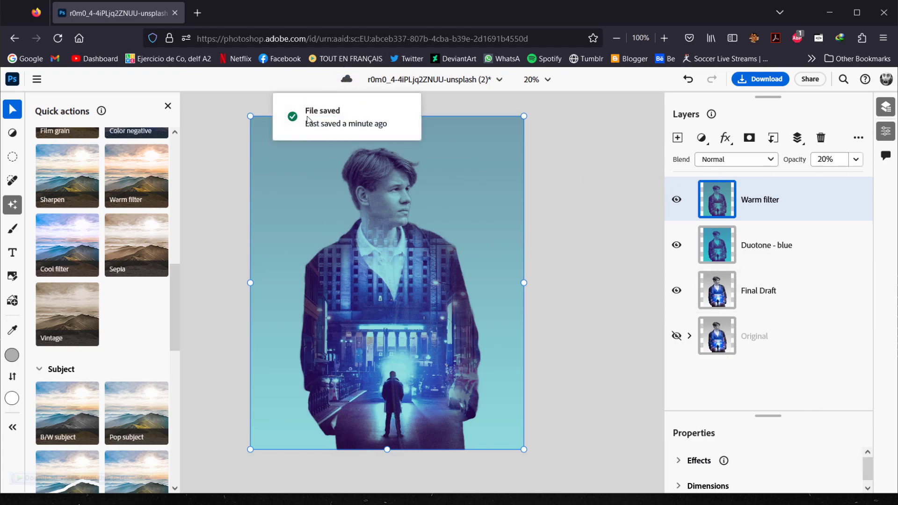
pyautogui.click(499, 80)
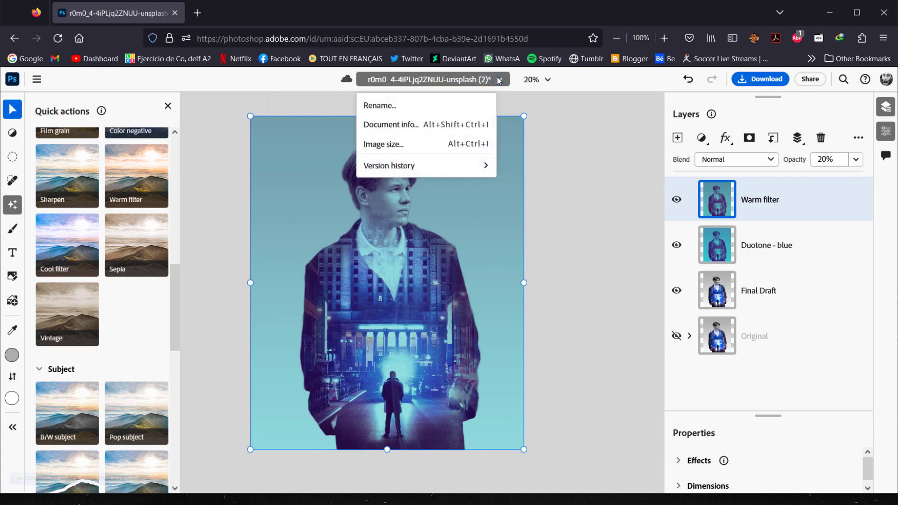
pyautogui.click(501, 81)
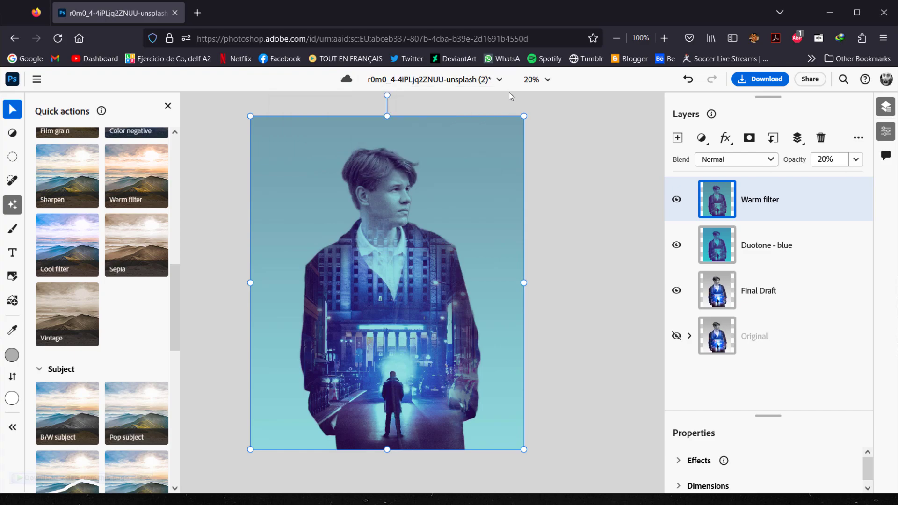
pyautogui.click(500, 80)
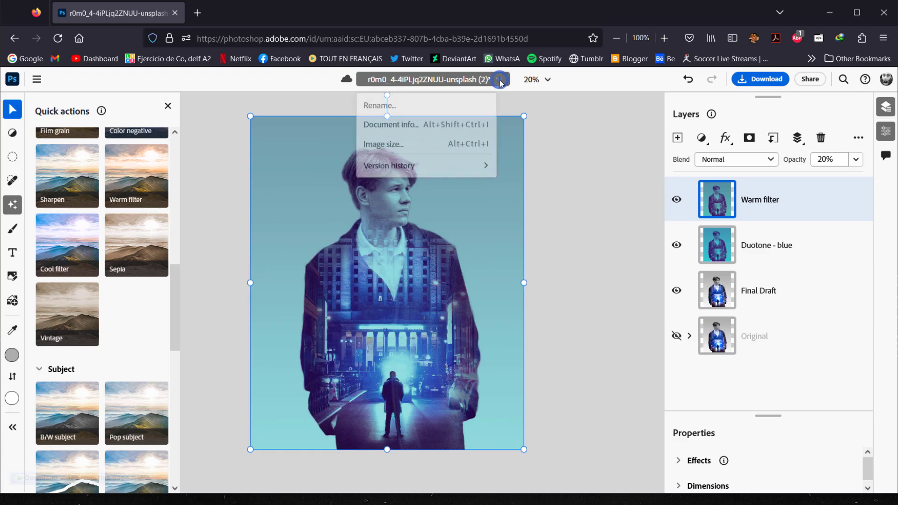
pyautogui.click(377, 104)
pyautogui.click(485, 282)
pyautogui.click(482, 282)
pyautogui.tripleClick(476, 281)
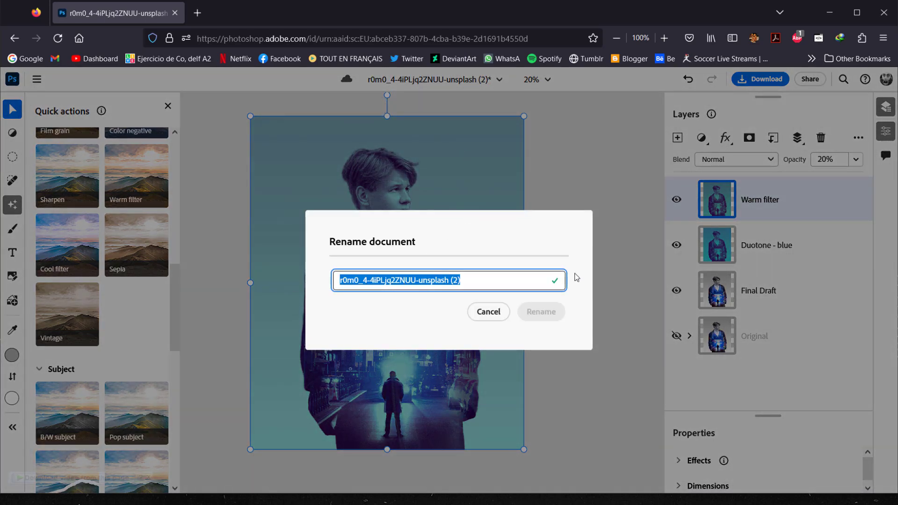
pyautogui.write('Double Ex')
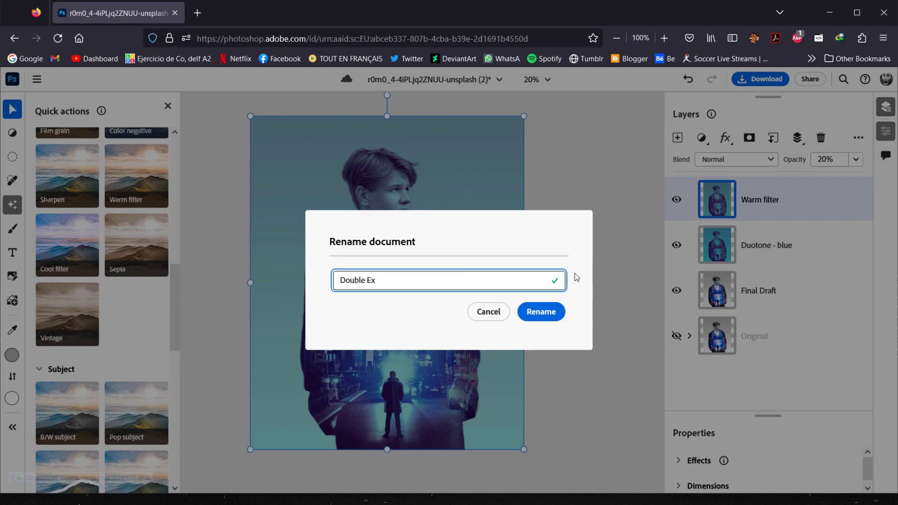
pyautogui.write('posure Draft 2')
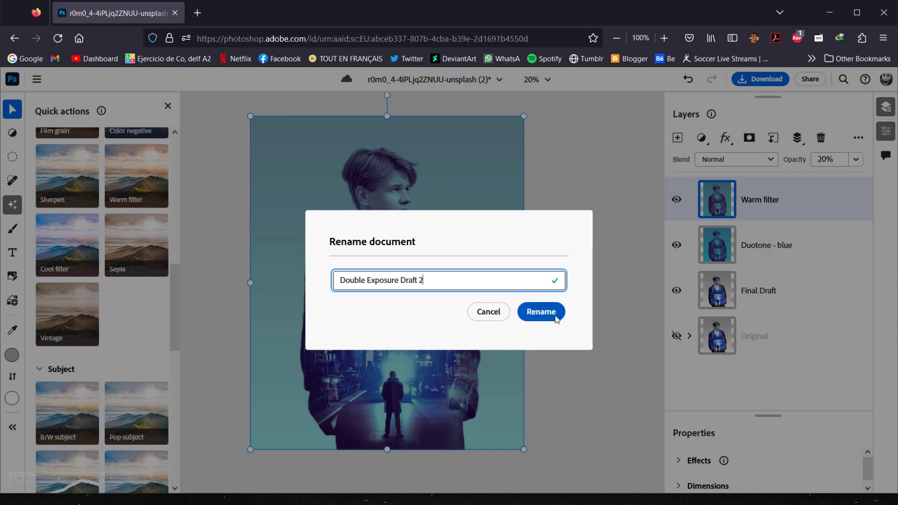
pyautogui.click(541, 312)
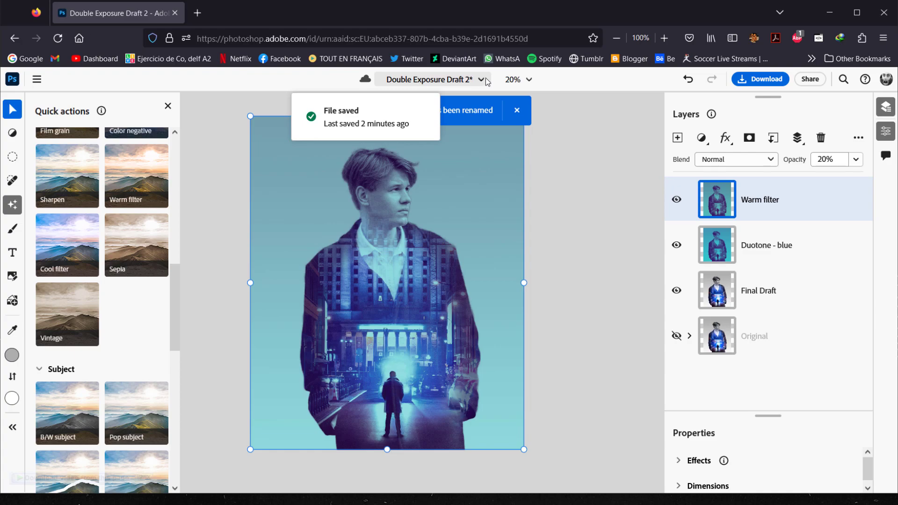
pyautogui.click(470, 80)
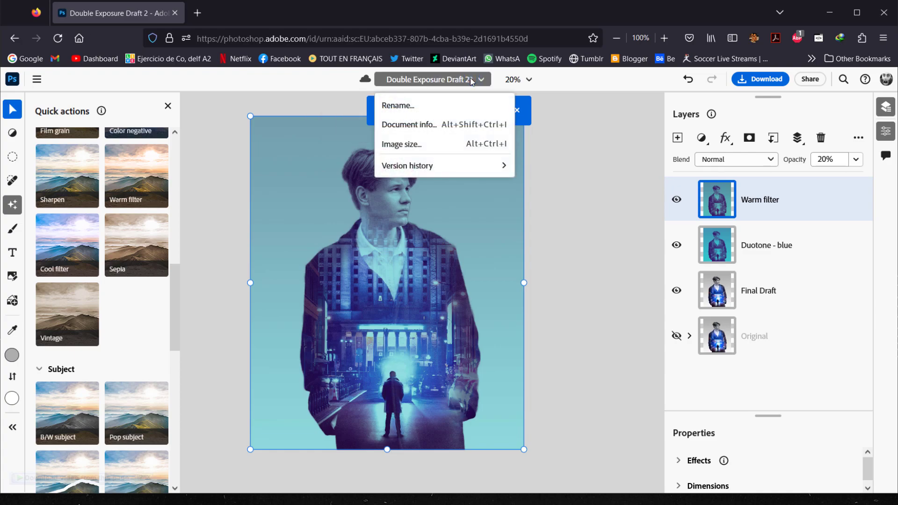
pyautogui.click(572, 116)
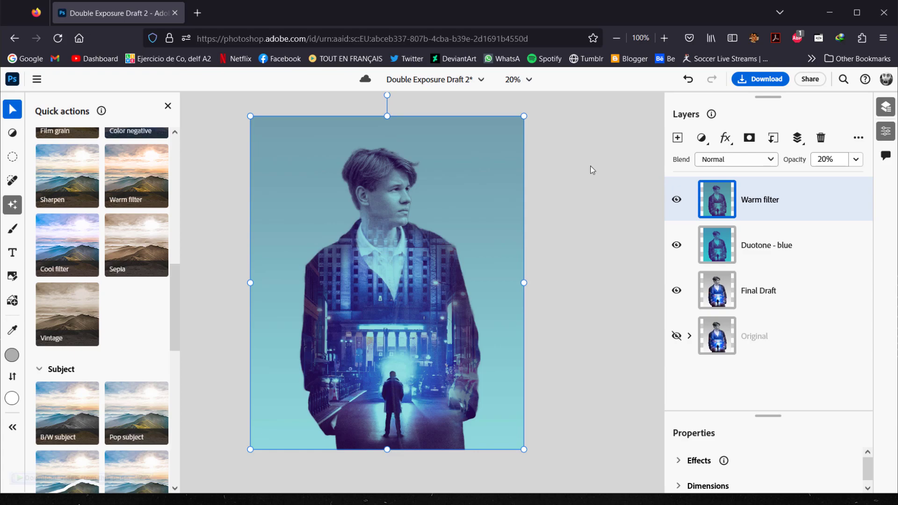
# Step: Export the composite as a PNG named "Double Exposure Draft 2.png" into the PS WEB Double Exposure folder
pyautogui.click(37, 80)
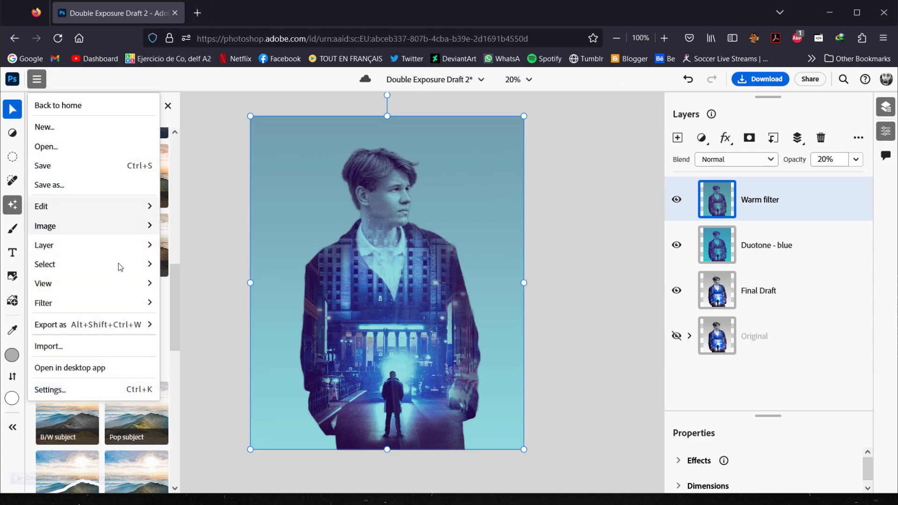
pyautogui.moveTo(53, 329)
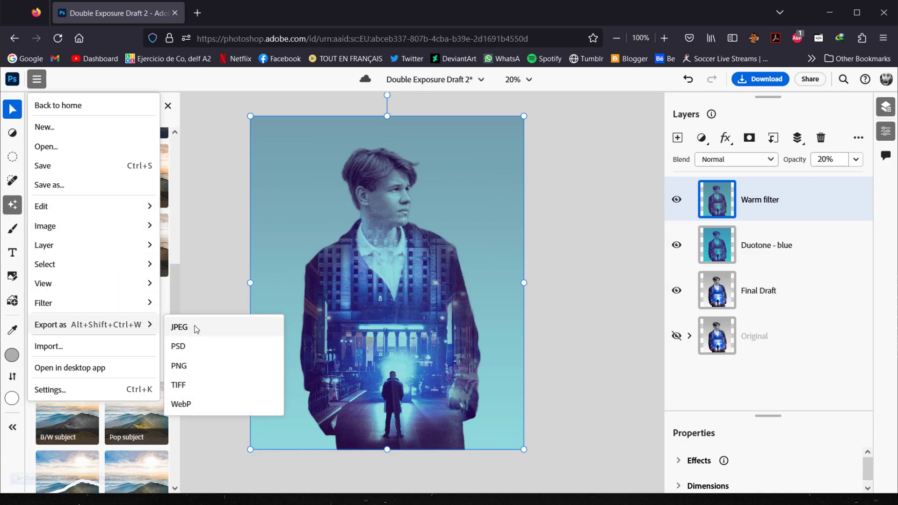
pyautogui.click(186, 367)
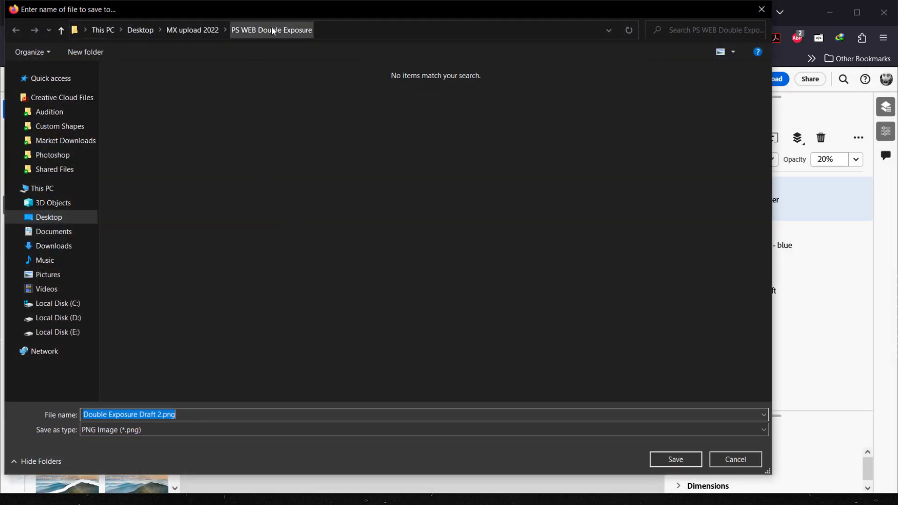
pyautogui.click(162, 416)
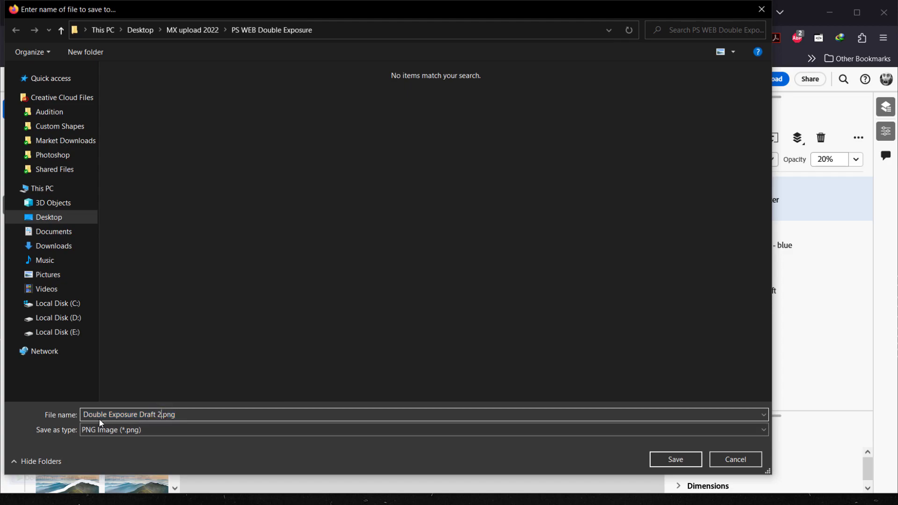
pyautogui.moveTo(85, 416); pyautogui.dragTo(144, 419)
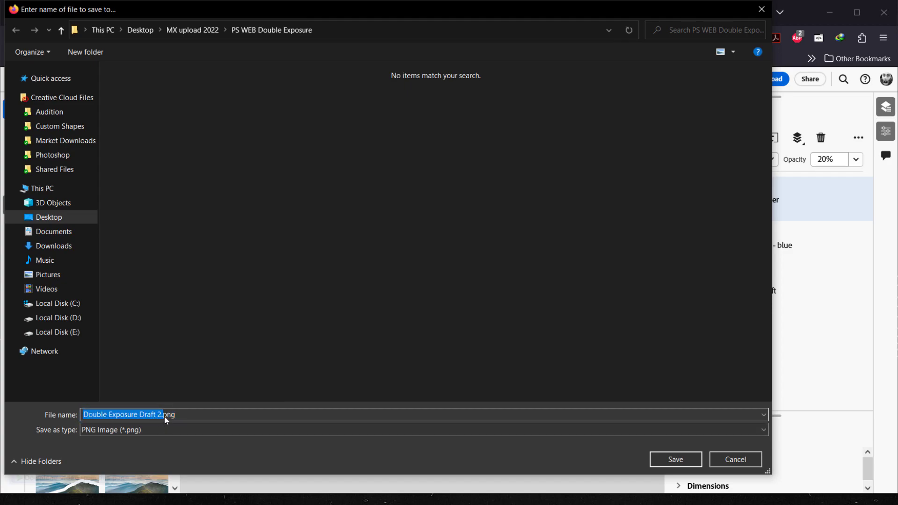
pyautogui.click(682, 462)
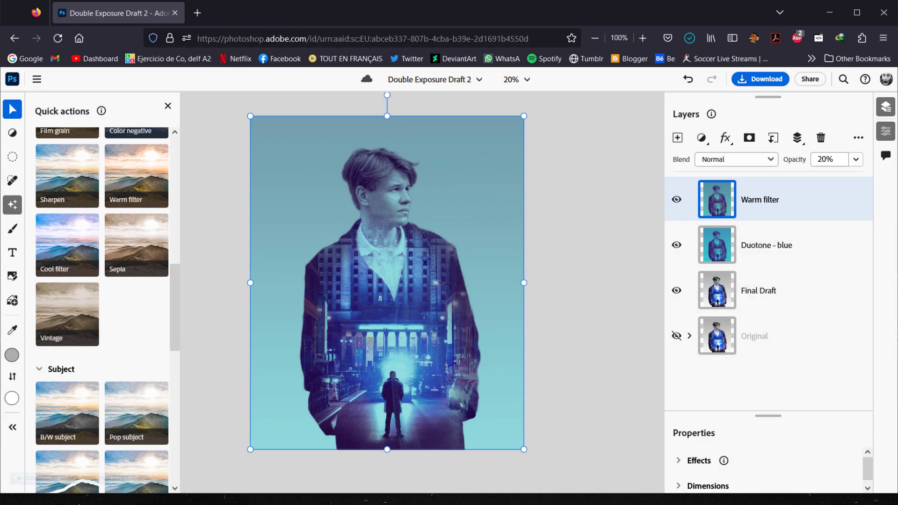
# Step: Switch to File Explorer and open the exported Double Exposure Draft 2.png from the PS WEB Double Exposure folder
pyautogui.click(198, 503)
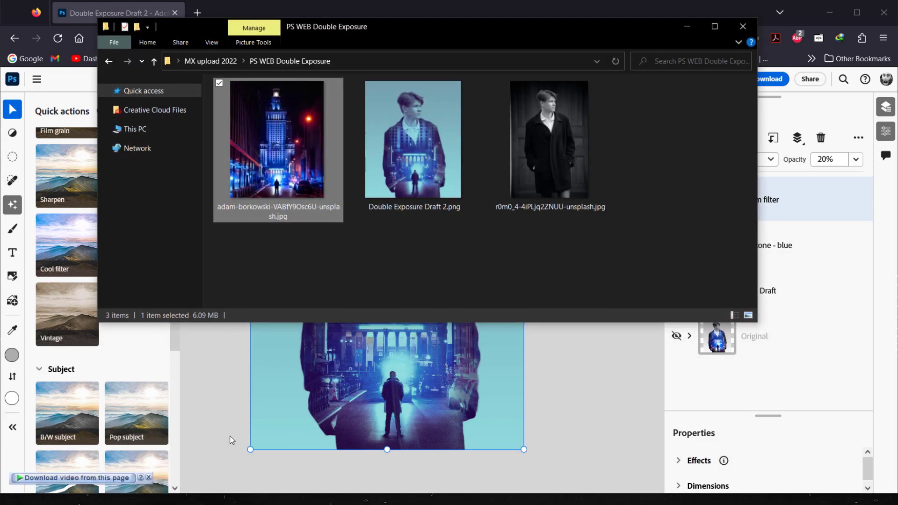
pyautogui.doubleClick(422, 133)
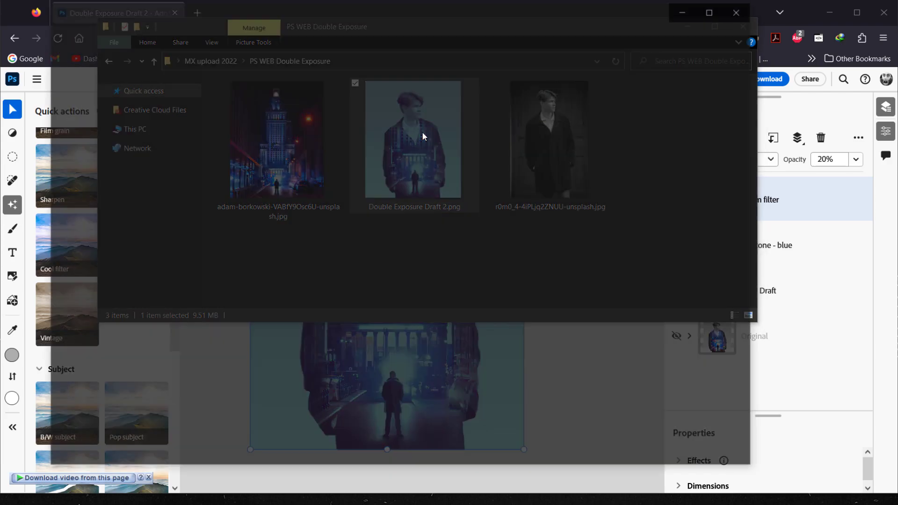